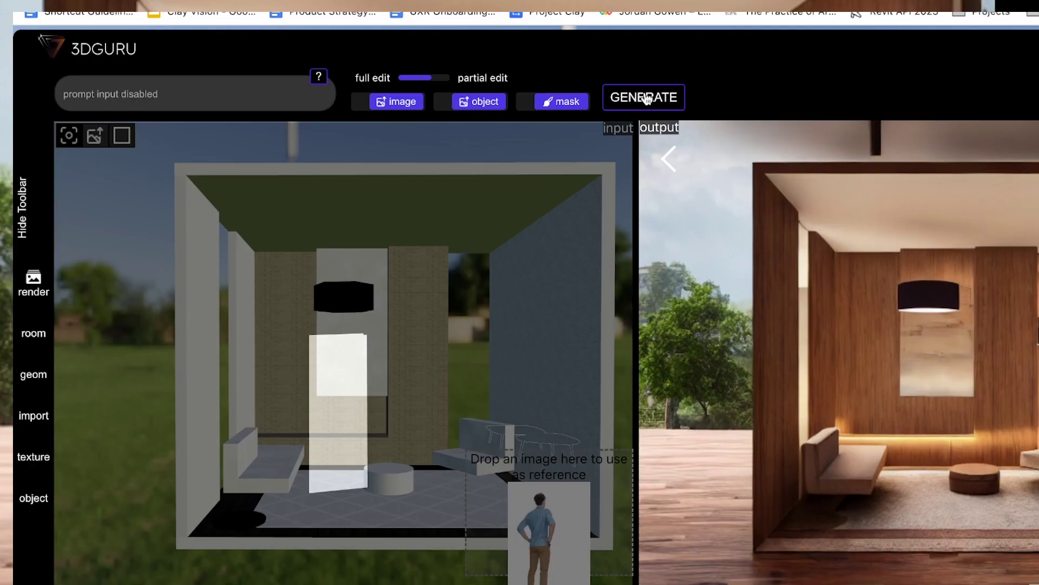
Enter a render prompt describing a bedroom scene.
{"action": "left_click", "coordinate": [171, 91]}
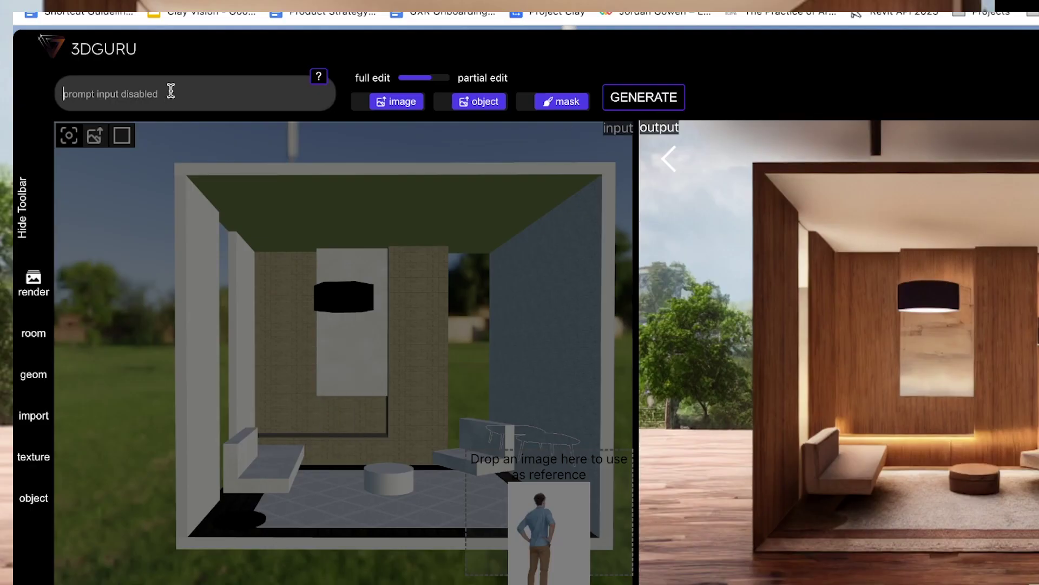
{"action": "type", "text": "bedreed"}
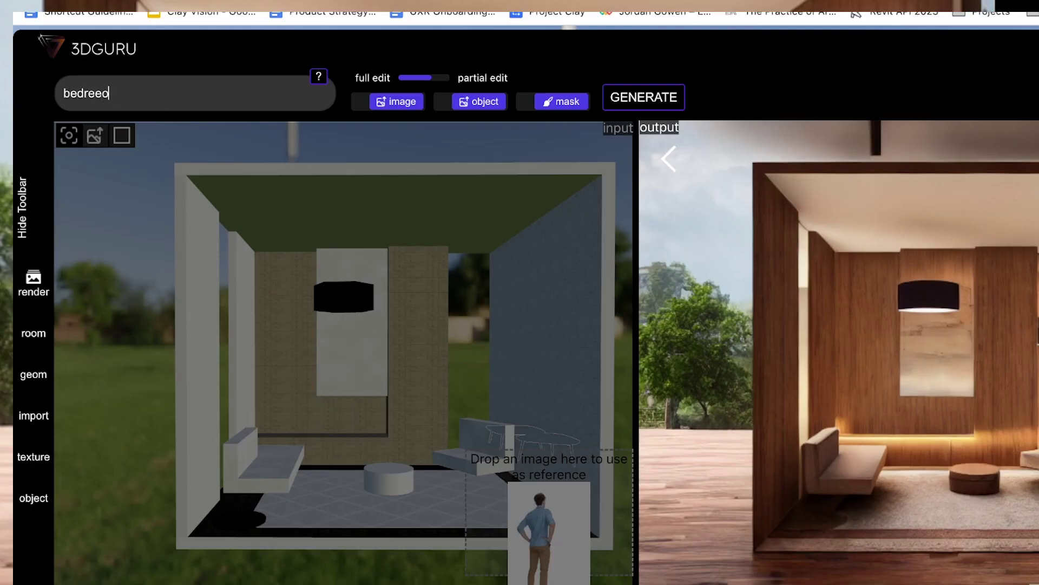
{"action": "type", "text": "oom sce"}
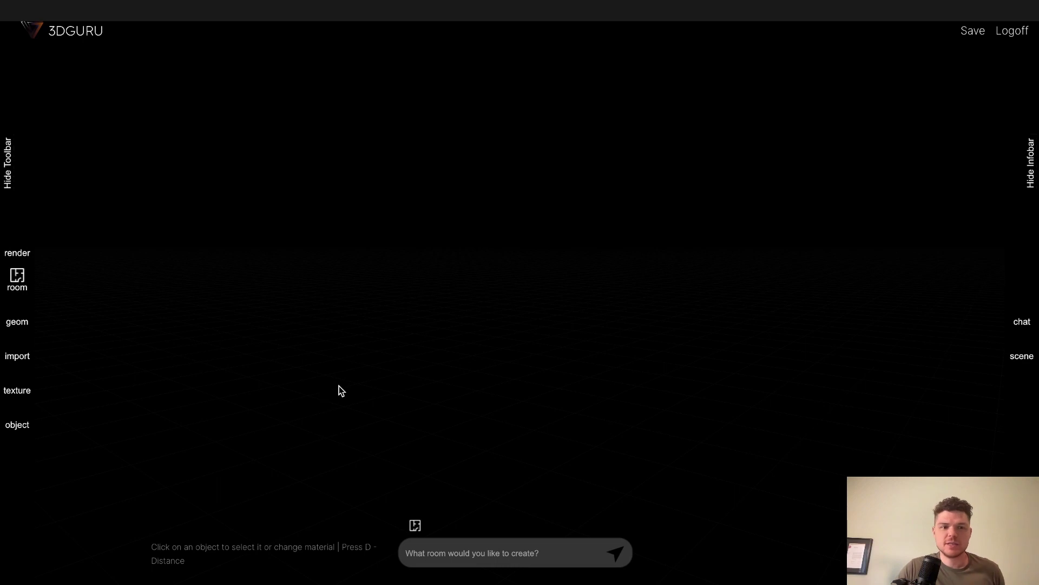
{"action": "left_click", "coordinate": [16, 323]}
{"action": "left_click", "coordinate": [17, 353]}
{"action": "left_click", "coordinate": [16, 386]}
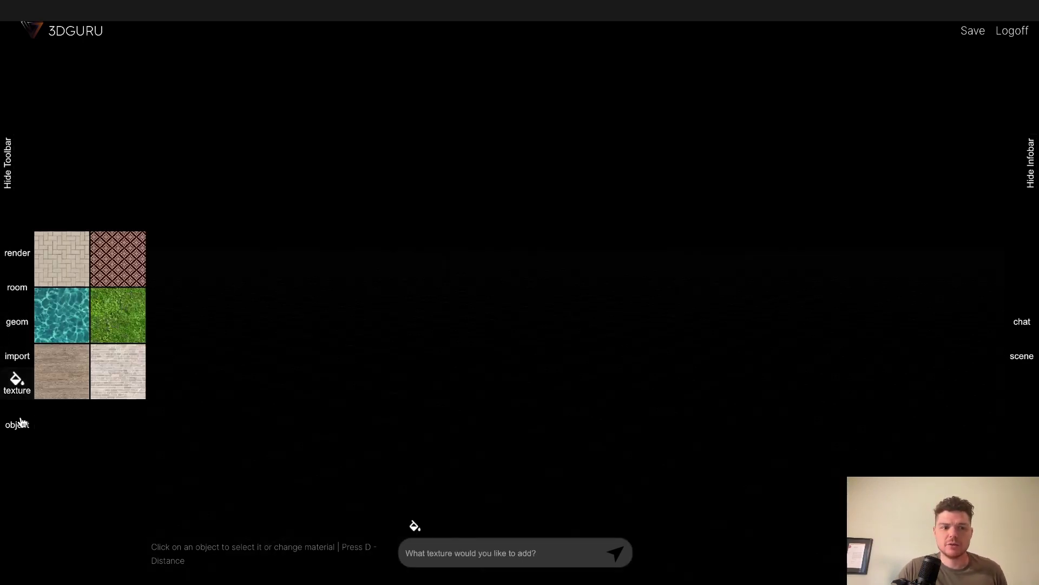
{"action": "left_click", "coordinate": [22, 423]}
{"action": "left_click", "coordinate": [20, 319]}
{"action": "left_click", "coordinate": [17, 281]}
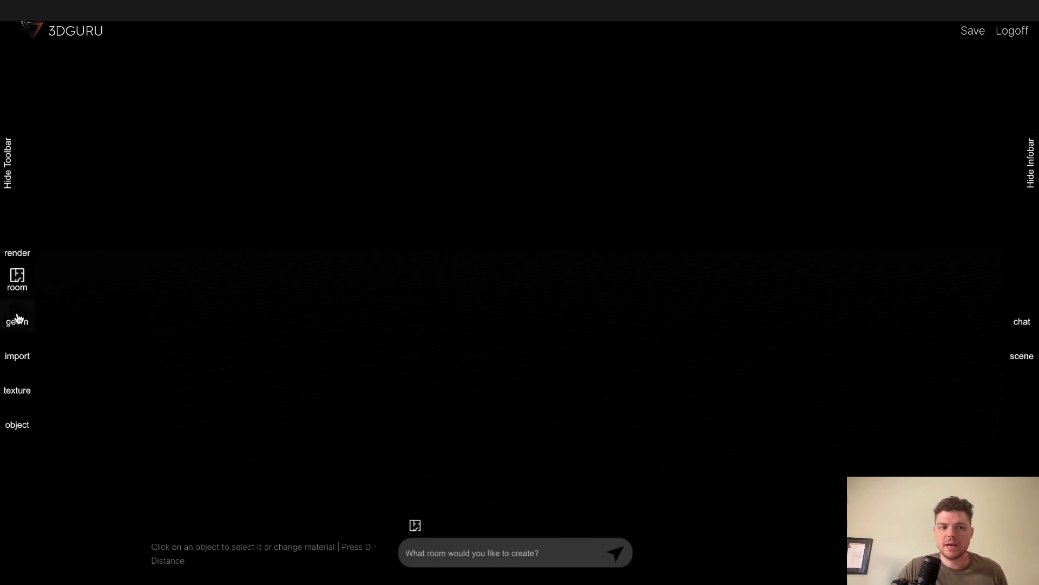
Generate a cube and a sphere in the empty scene with the geometry prompts "cube" and "sphere".
{"action": "left_click", "coordinate": [18, 319]}
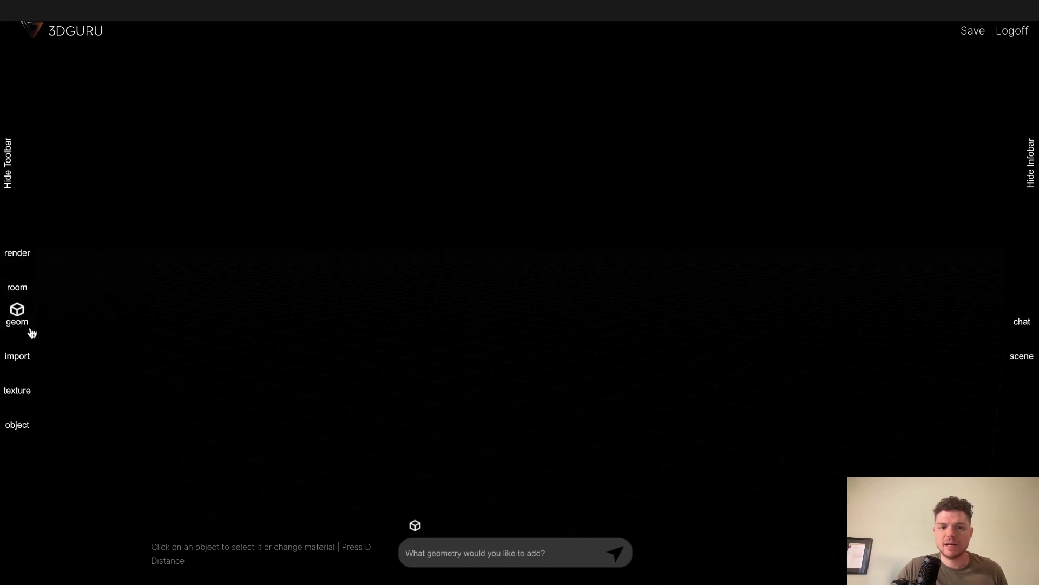
{"action": "left_click", "coordinate": [503, 559]}
{"action": "type", "text": "cube"}
{"action": "key", "text": "Return"}
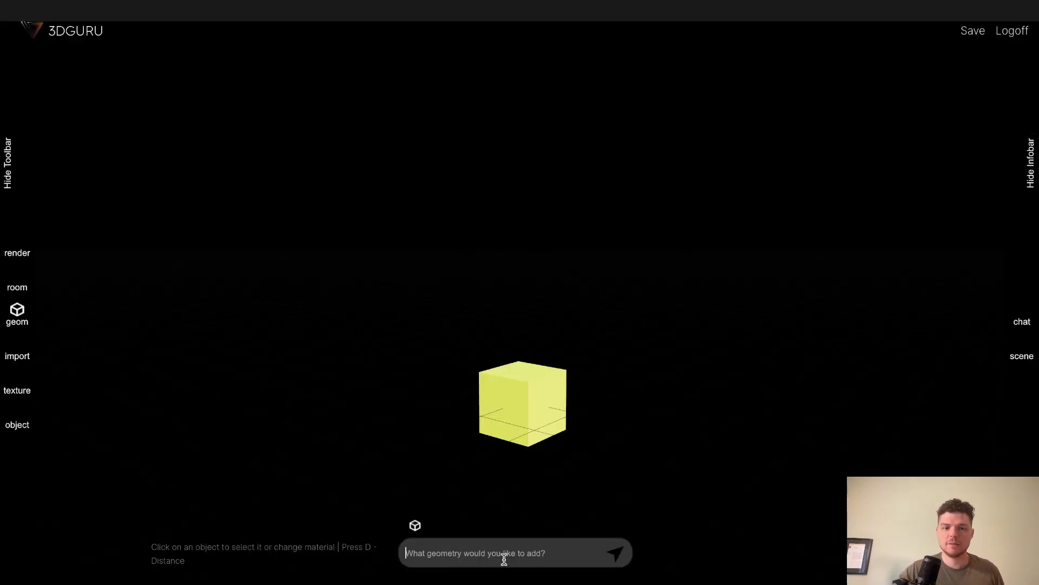
{"action": "type", "text": "sphere"}
{"action": "key", "text": "Return"}
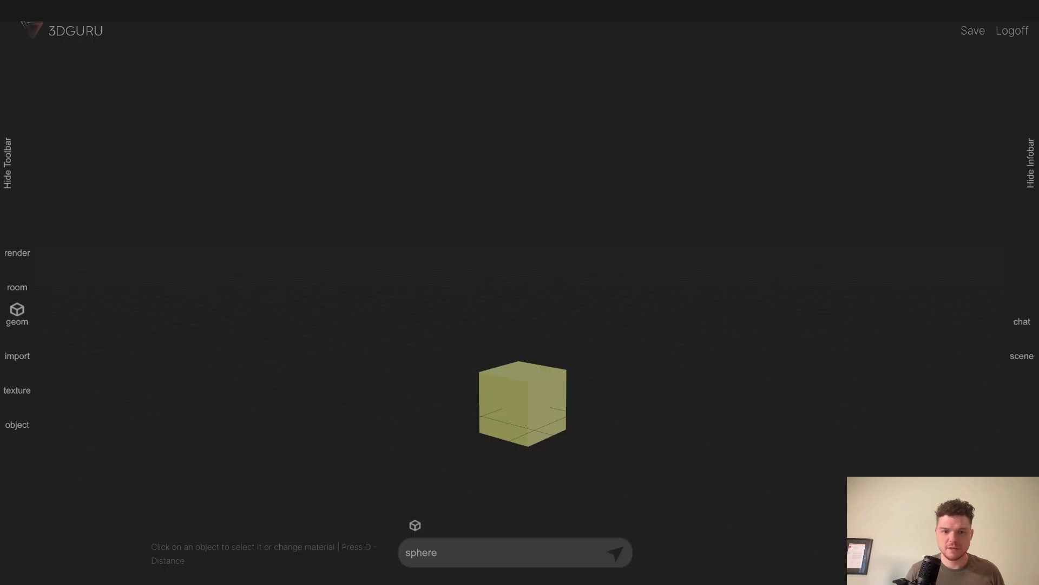
Move the sphere and the cube apart so that they stand side by side on the ground grid.
{"action": "left_click", "coordinate": [499, 417]}
{"action": "left_click_drag", "start_coordinate": [569, 423], "coordinate": [352, 371]}
{"action": "left_click", "coordinate": [501, 423]}
{"action": "left_click_drag", "start_coordinate": [485, 432], "coordinate": [554, 407]}
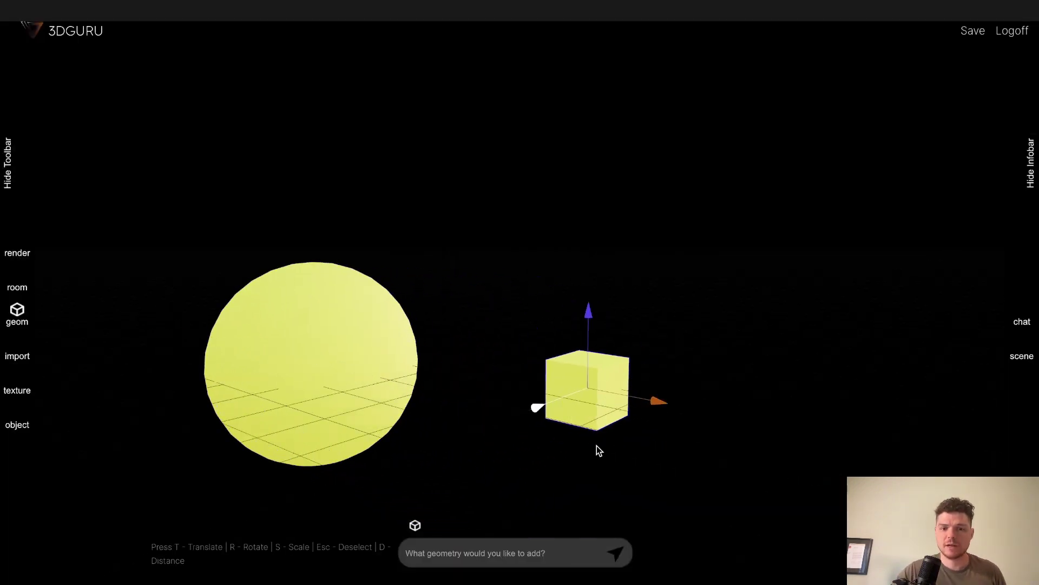
Rotate the cube about its vertical axis and stretch it along one horizontal axis into a long box.
{"action": "scroll", "coordinate": [591, 341], "scroll_direction": "up", "scroll_amount": 3}
{"action": "scroll", "coordinate": [591, 341], "scroll_direction": "down", "scroll_amount": 4}
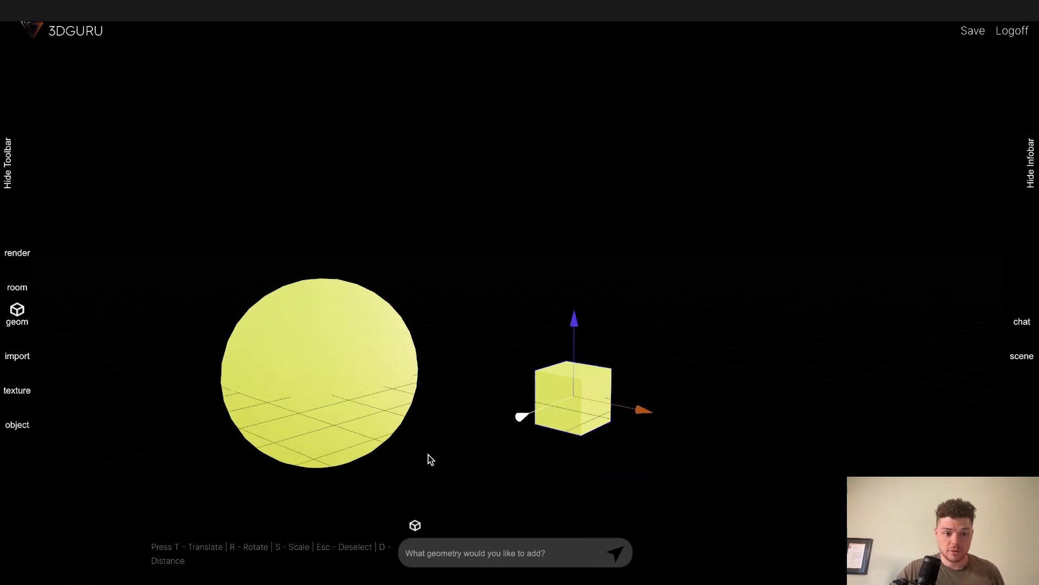
{"action": "key", "text": "r"}
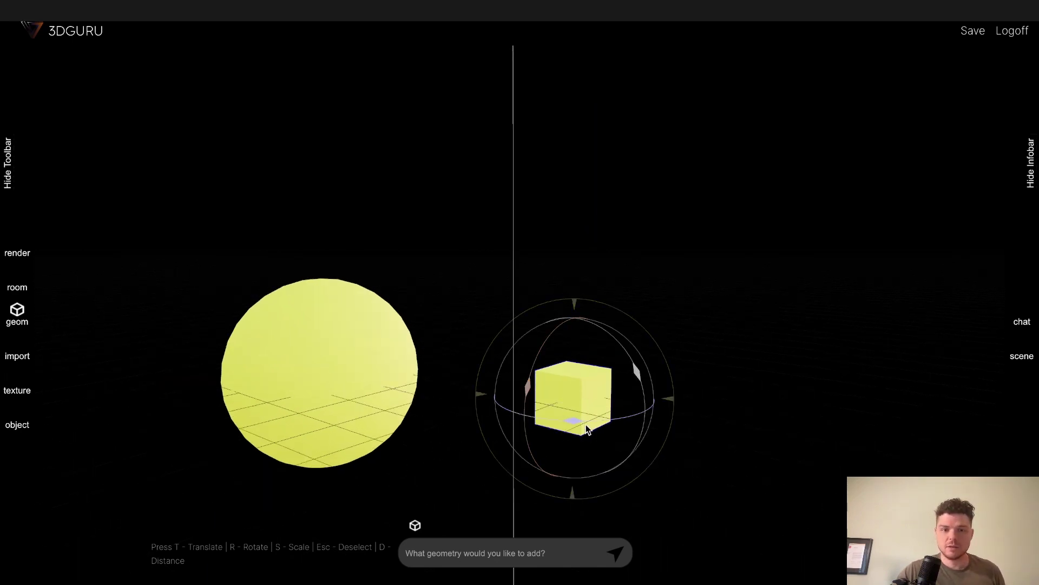
{"action": "left_click_drag", "start_coordinate": [186, 548], "coordinate": [337, 562]}
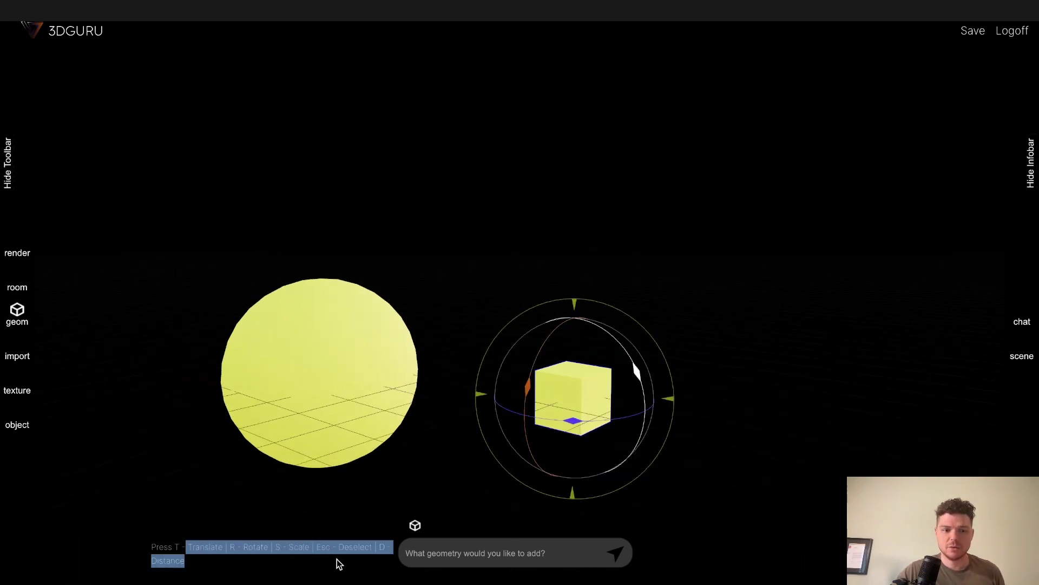
{"action": "left_click", "coordinate": [319, 563]}
{"action": "left_click_drag", "start_coordinate": [563, 429], "coordinate": [440, 479]}
{"action": "key", "text": "s"}
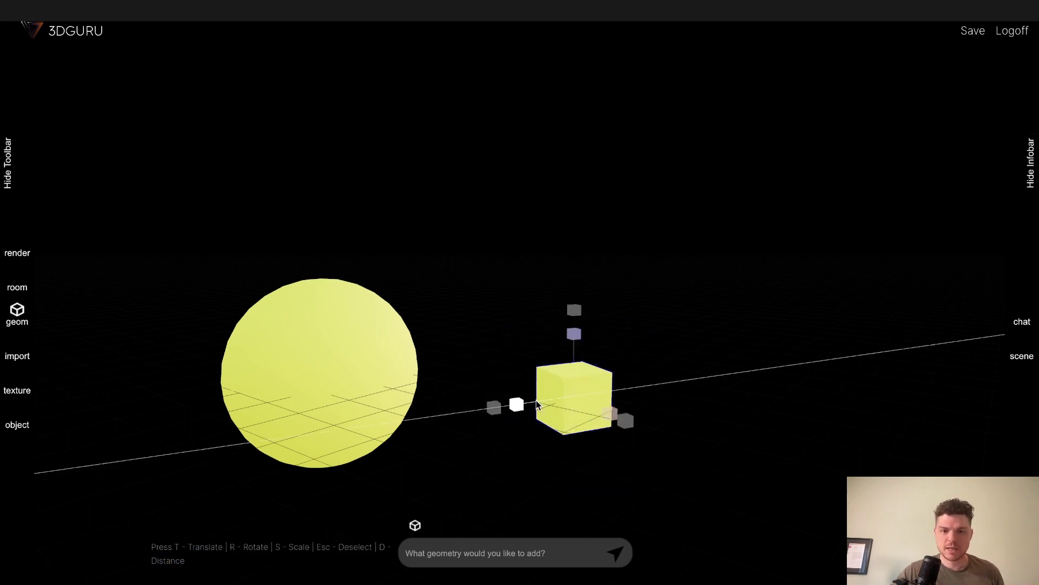
{"action": "left_click_drag", "start_coordinate": [524, 402], "coordinate": [462, 424]}
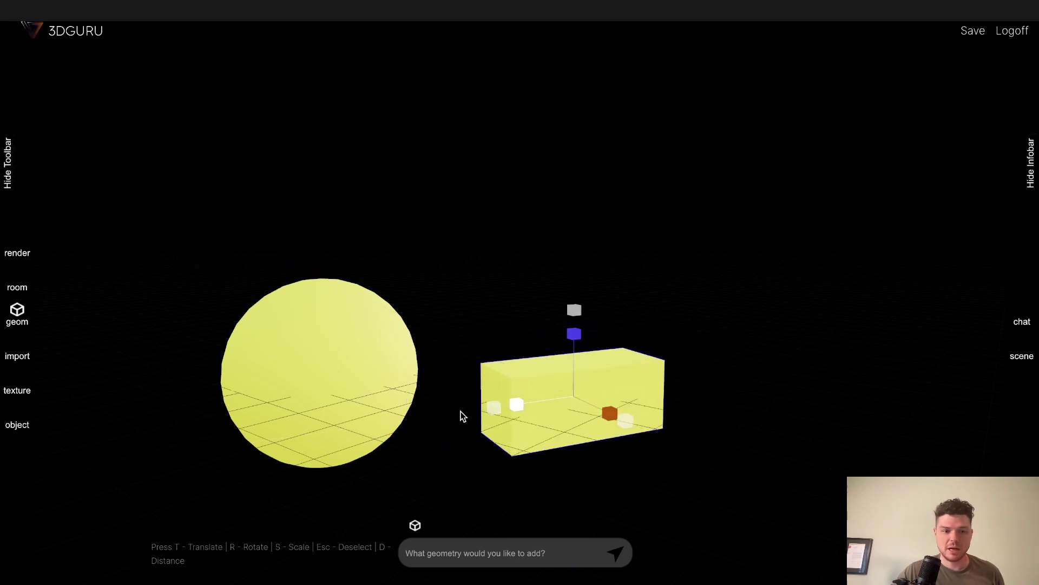
Start a distance measurement on the stretched box, and undo the recent transformations of the box and sphere.
{"action": "key", "text": "d"}
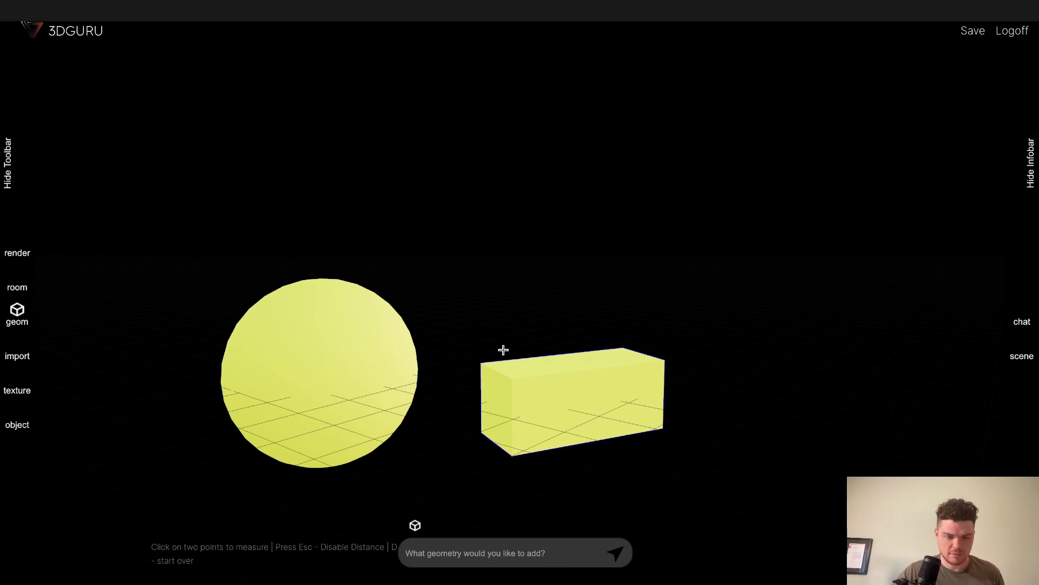
{"action": "left_click", "coordinate": [587, 375]}
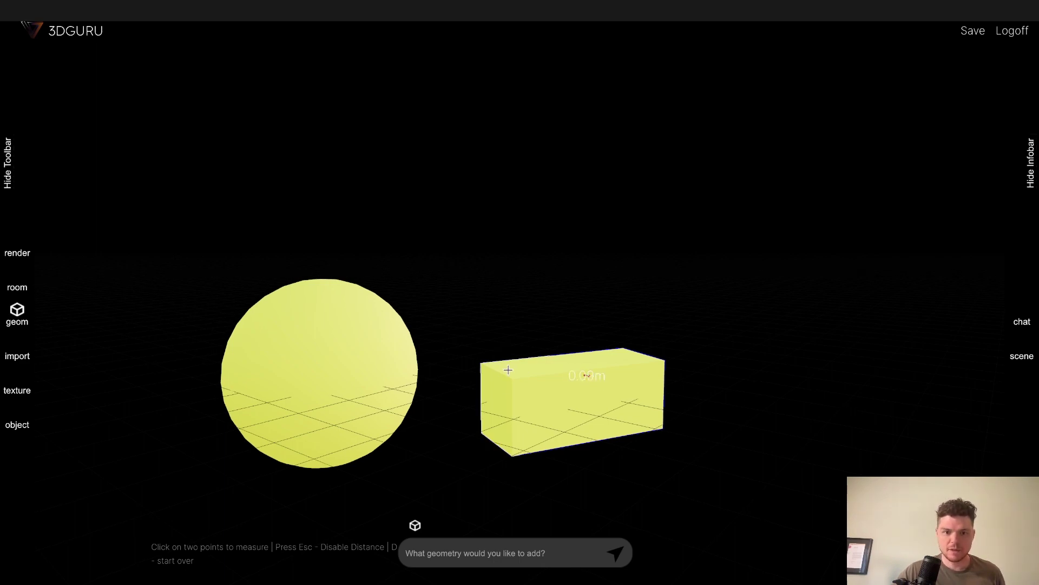
{"action": "key", "text": "ctrl+z"}
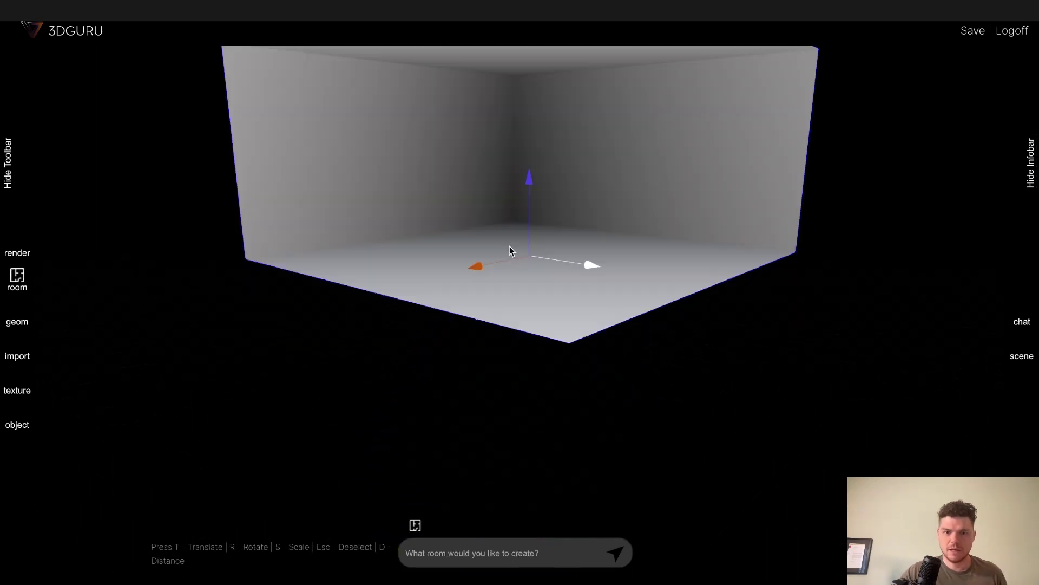
{"action": "middle_click_drag", "start_coordinate": [510, 246], "coordinate": [523, 198]}
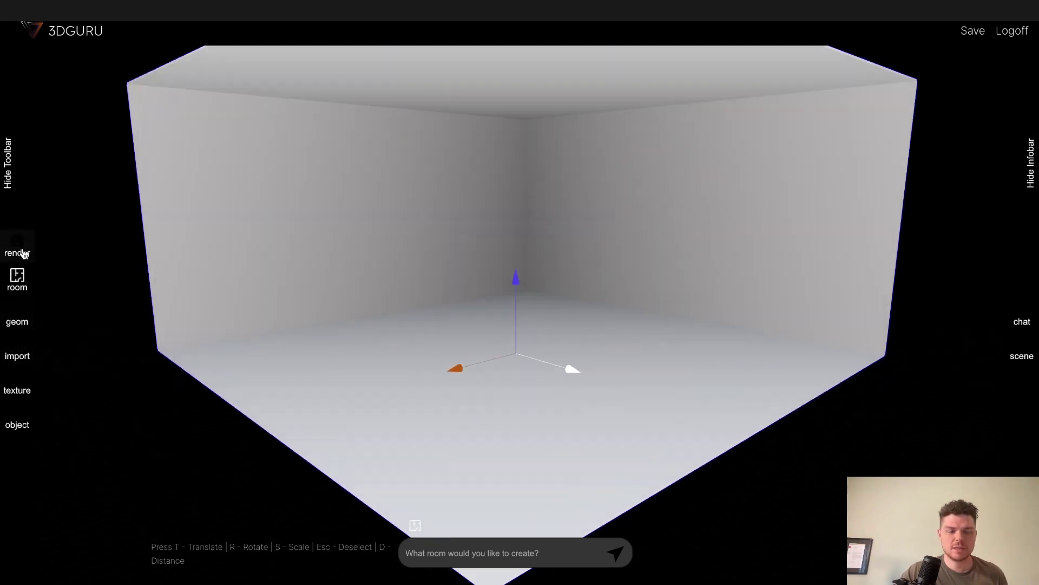
Generate a wooden texture from a text prompt and apply it to the room's floor.
{"action": "left_click", "coordinate": [25, 393]}
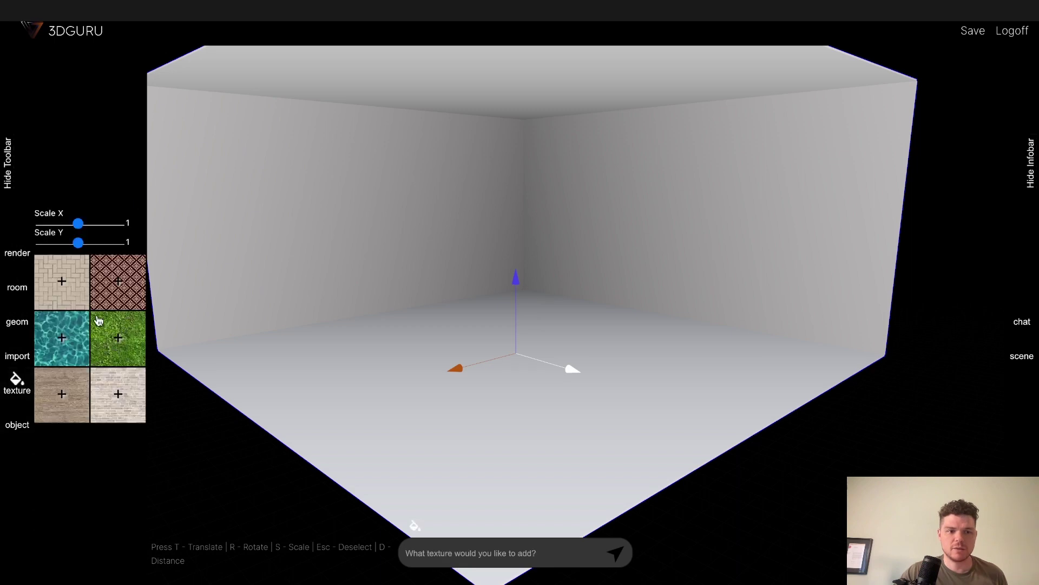
{"action": "left_click", "coordinate": [524, 548]}
{"action": "type", "text": "wooden"}
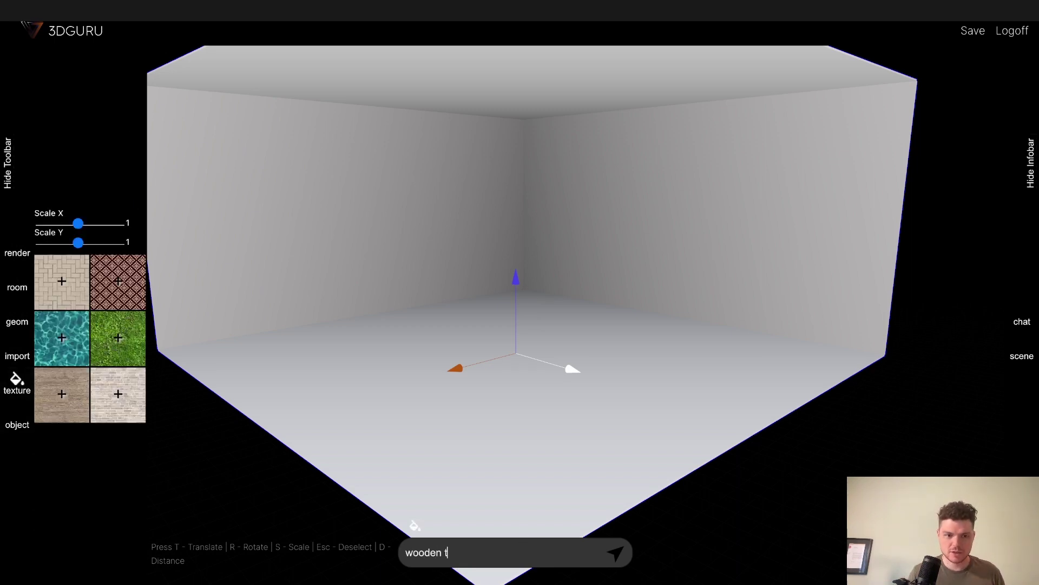
{"action": "key", "text": "Return"}
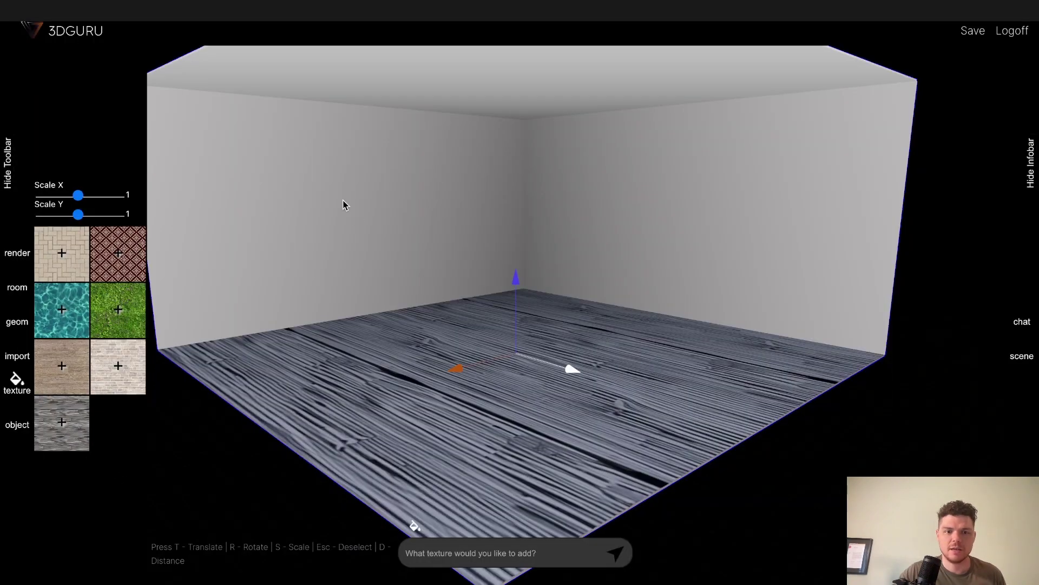
Apply the brown wood texture to the room's left wall and the grass texture to its right wall.
{"action": "left_click", "coordinate": [75, 369]}
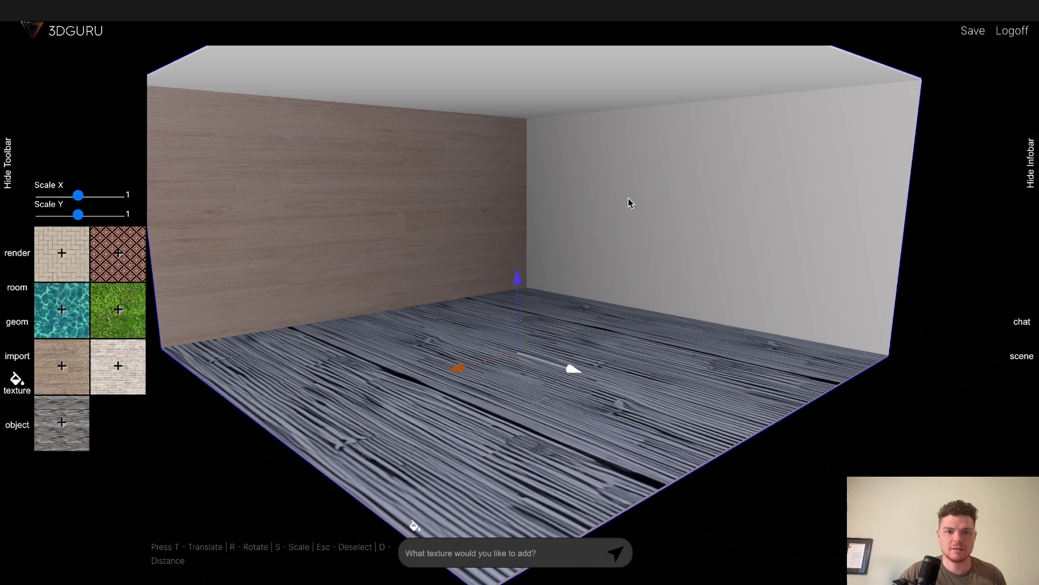
{"action": "scroll", "coordinate": [750, 194], "scroll_direction": "up", "scroll_amount": 2}
{"action": "left_click", "coordinate": [139, 315]}
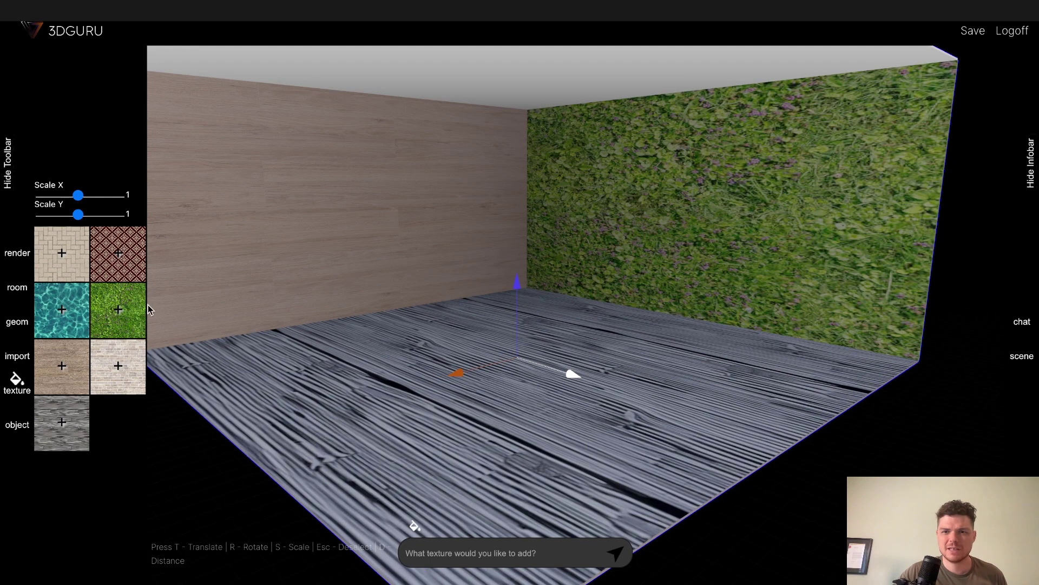
{"action": "scroll", "coordinate": [549, 222], "scroll_direction": "up", "scroll_amount": 2}
{"action": "scroll", "coordinate": [543, 256], "scroll_direction": "down", "scroll_amount": 5}
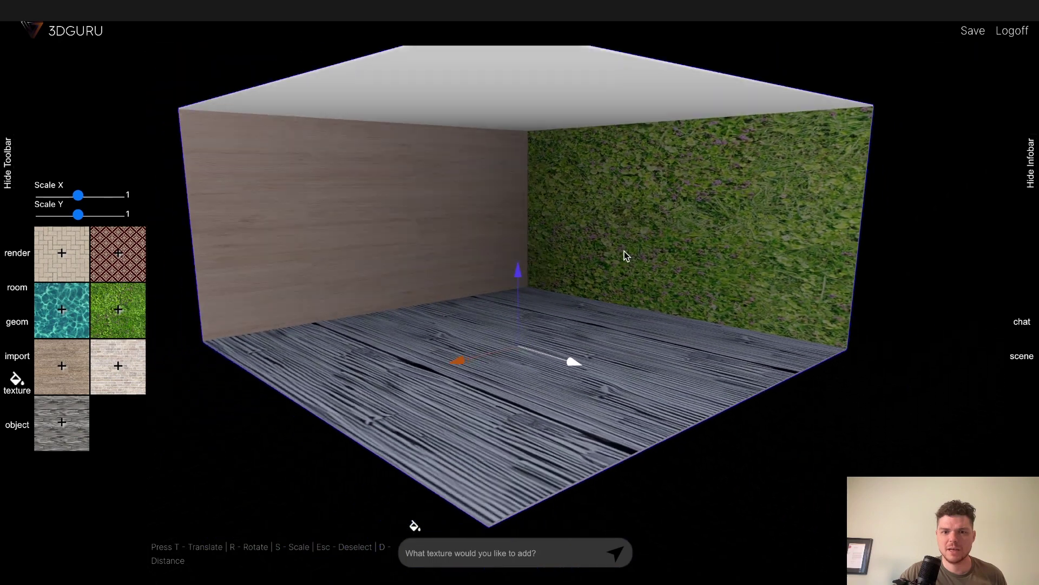
Generate two more wood textures with the prompt "wood".
{"action": "left_click", "coordinate": [504, 557]}
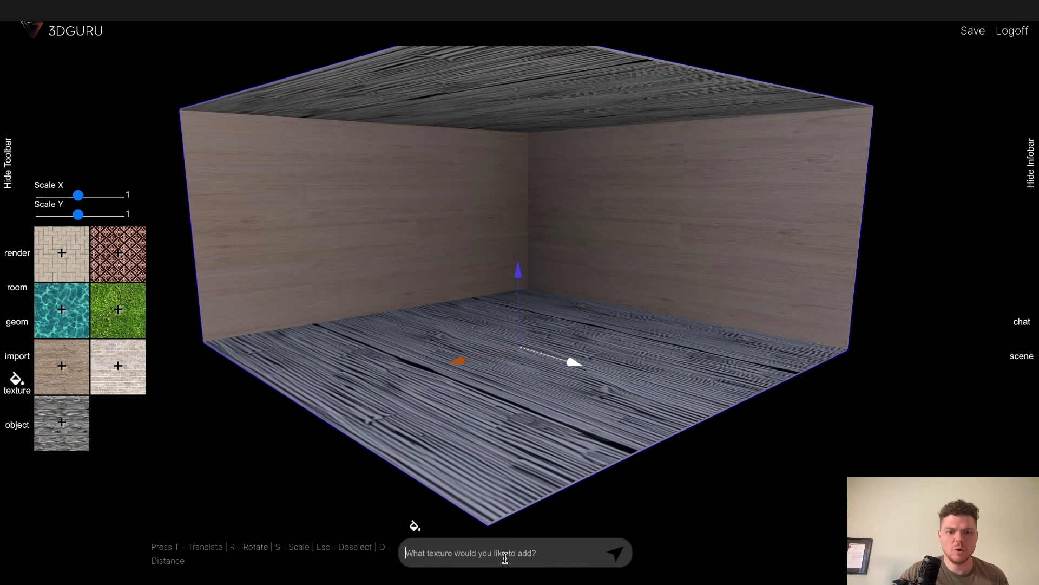
{"action": "type", "text": "wood"}
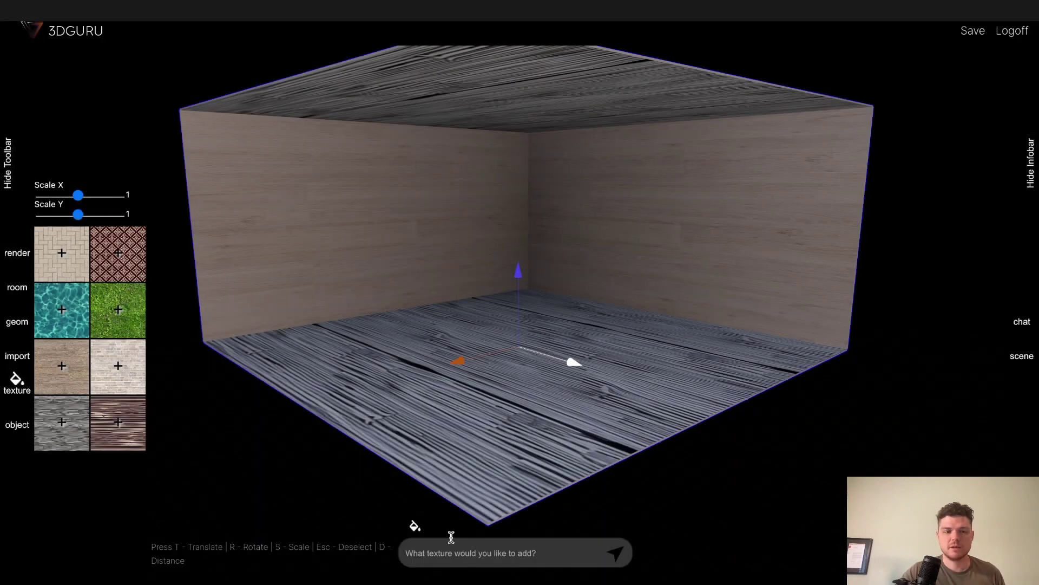
{"action": "type", "text": "woo"}
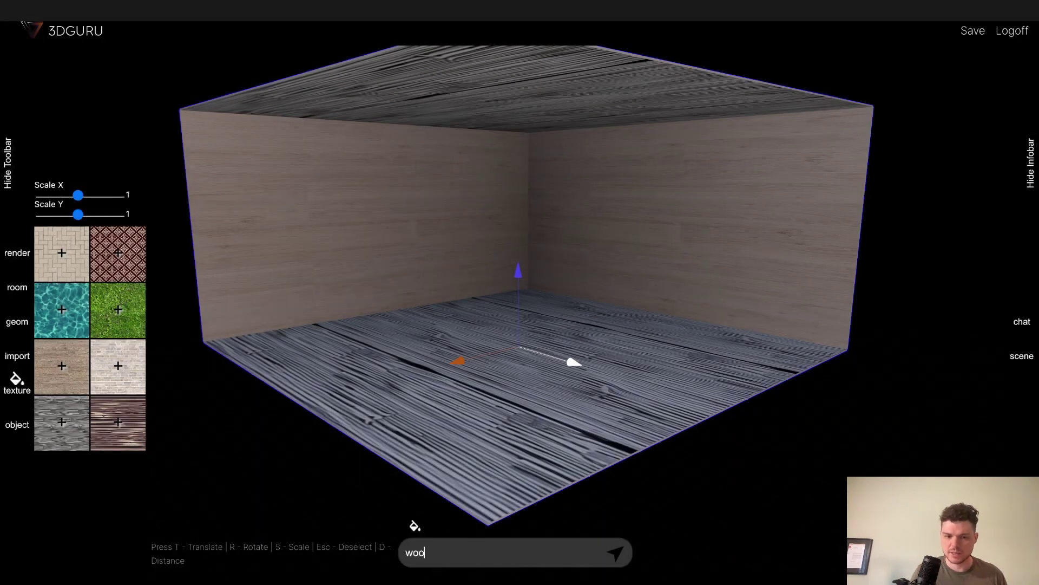
{"action": "type", "text": "d"}
{"action": "key", "text": "Return"}
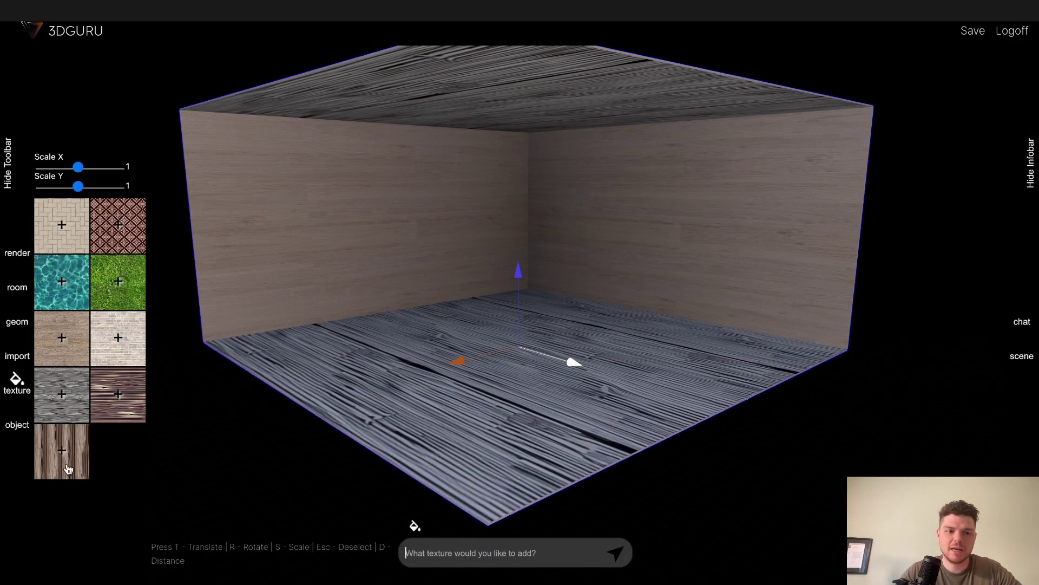
Try the two newly generated wood textures on the floor and reapply the grey wood texture.
{"action": "left_click", "coordinate": [68, 469]}
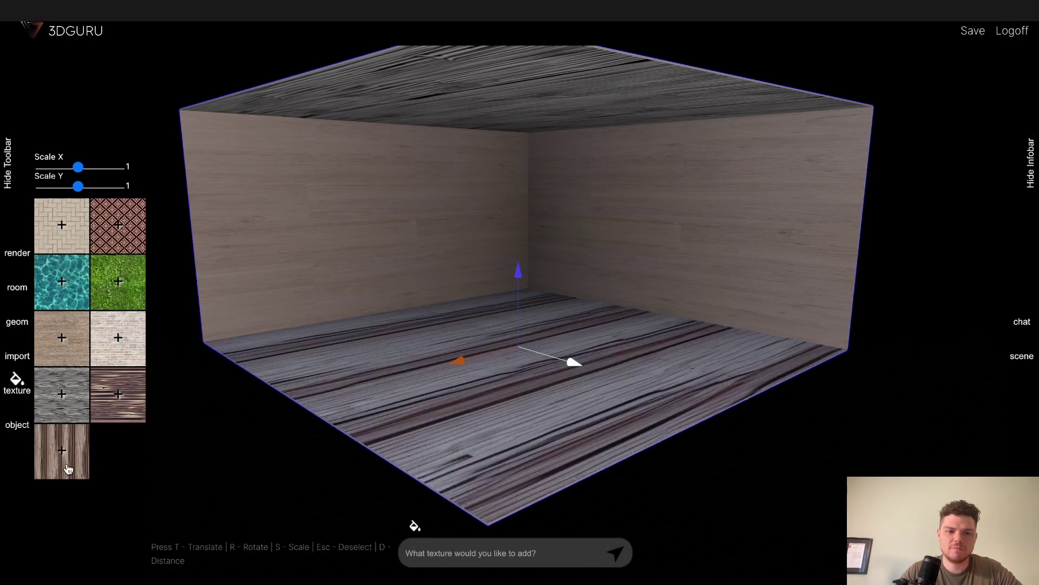
{"action": "left_click", "coordinate": [115, 424]}
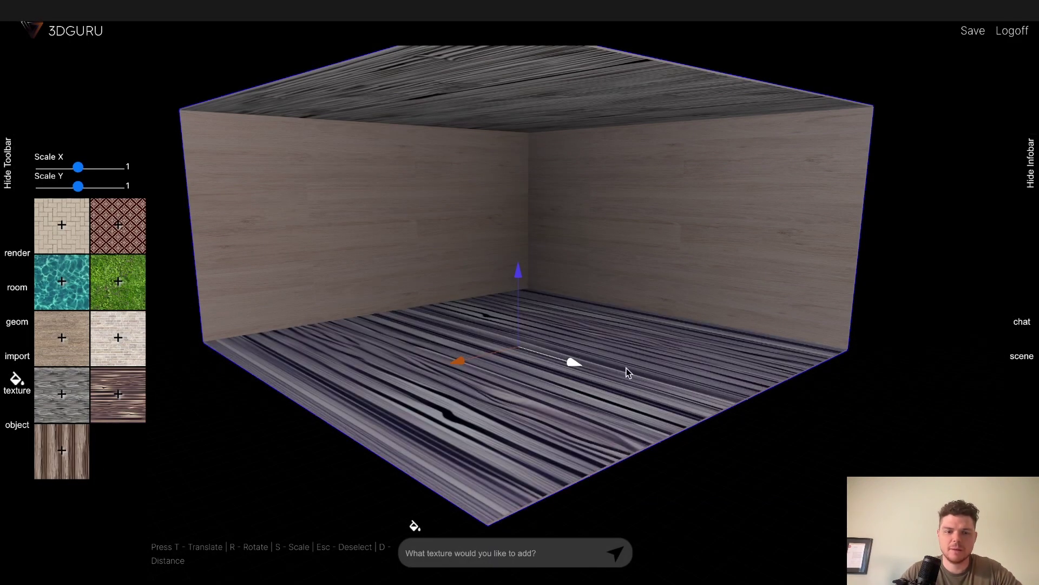
{"action": "left_click_drag", "start_coordinate": [627, 369], "coordinate": [592, 368]}
{"action": "left_click", "coordinate": [71, 413]}
{"action": "scroll", "coordinate": [434, 416], "scroll_direction": "up", "scroll_amount": 3}
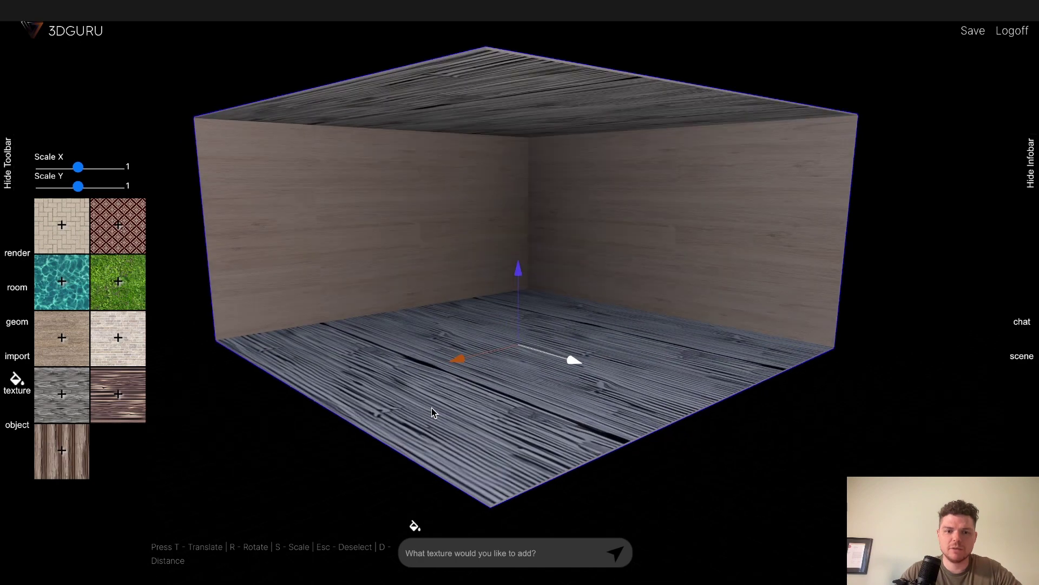
Scale the floor's striped wood texture to X 1.3 and Y 0.5, and apply the same texture to the left wall.
{"action": "left_click_drag", "start_coordinate": [79, 167], "coordinate": [59, 195]}
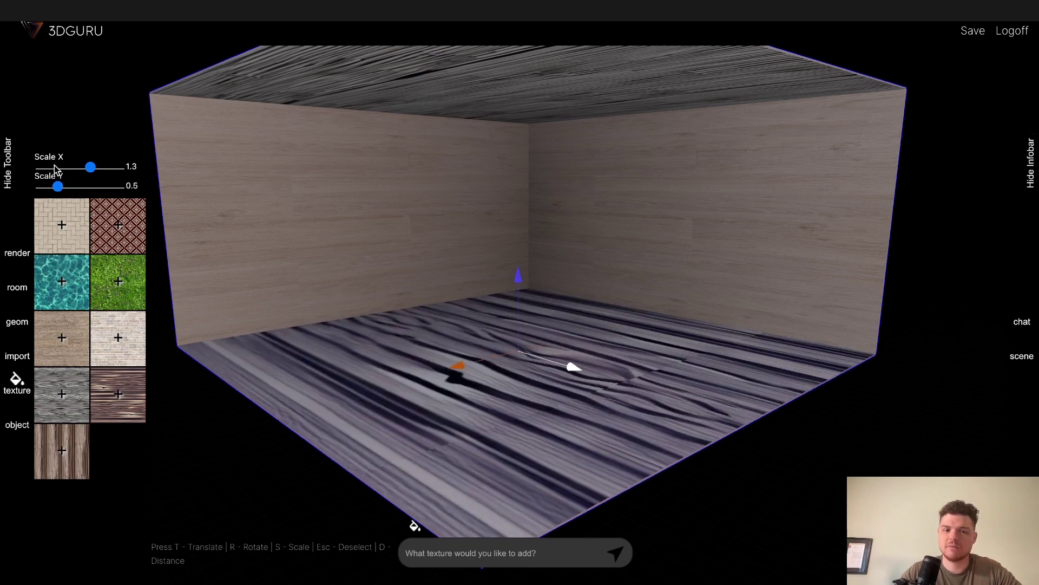
{"action": "left_click", "coordinate": [132, 412]}
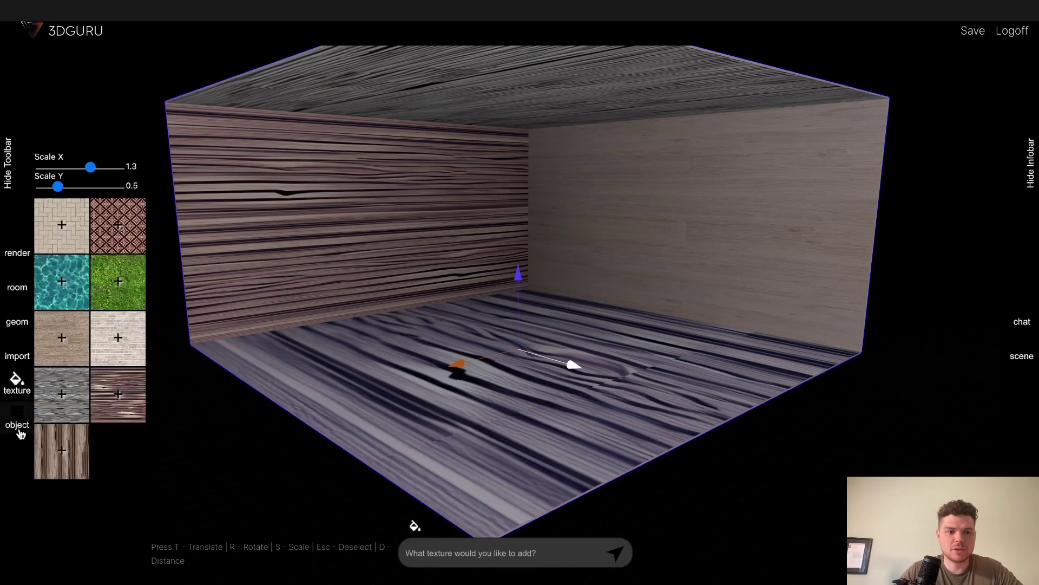
Place the bed from the furniture objects on the room's floor near the back corner.
{"action": "left_click", "coordinate": [19, 427]}
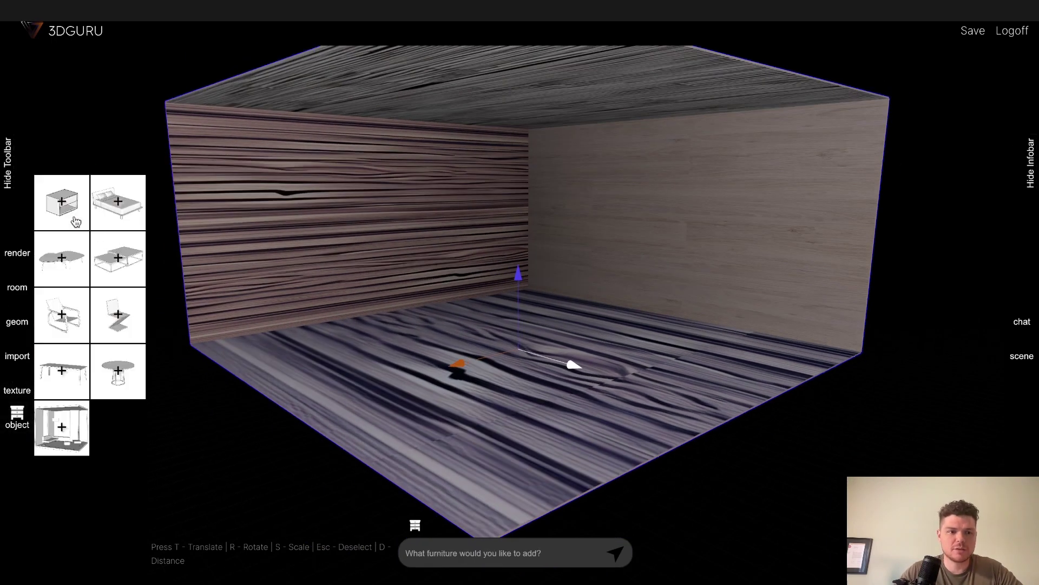
{"action": "left_click_drag", "start_coordinate": [115, 210], "coordinate": [513, 331]}
{"action": "left_click", "coordinate": [527, 317]}
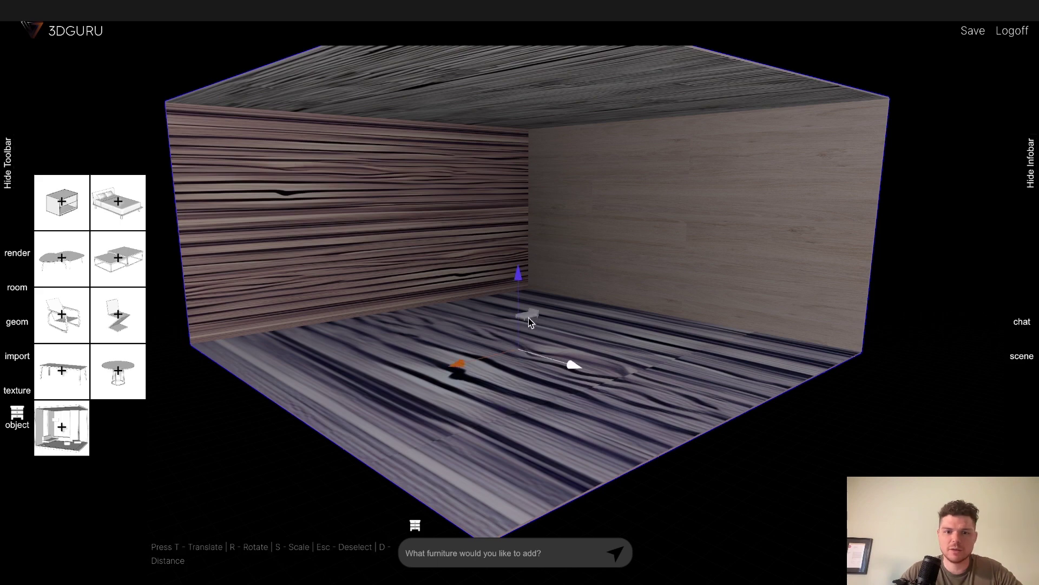
{"action": "scroll", "coordinate": [528, 317], "scroll_direction": "up", "scroll_amount": 5}
{"action": "scroll", "coordinate": [528, 317], "scroll_direction": "up", "scroll_amount": 1}
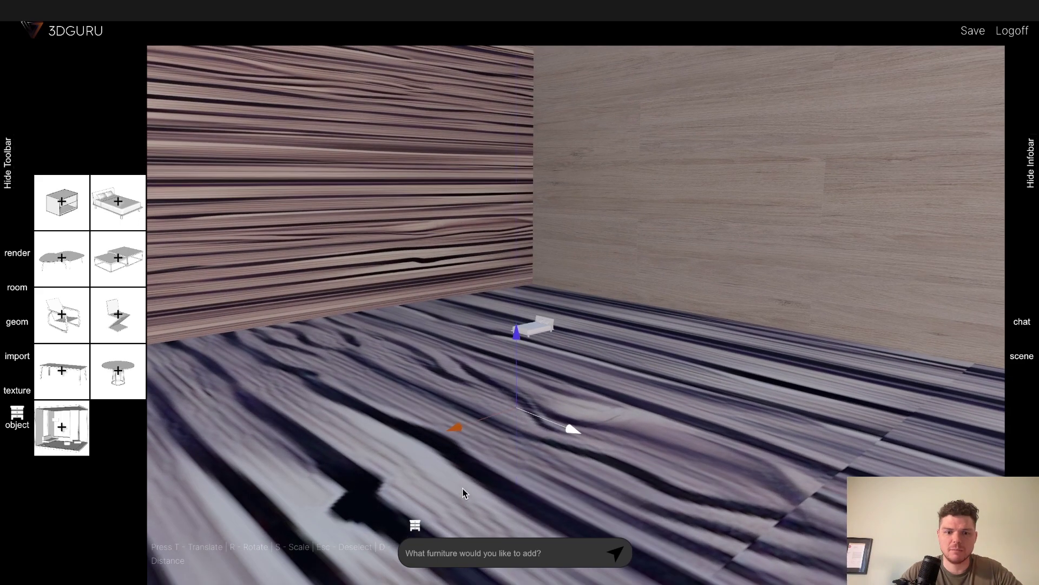
Scale the bed up along its individual axes until it is a full-size bed with natural proportions.
{"action": "left_click", "coordinate": [537, 322]}
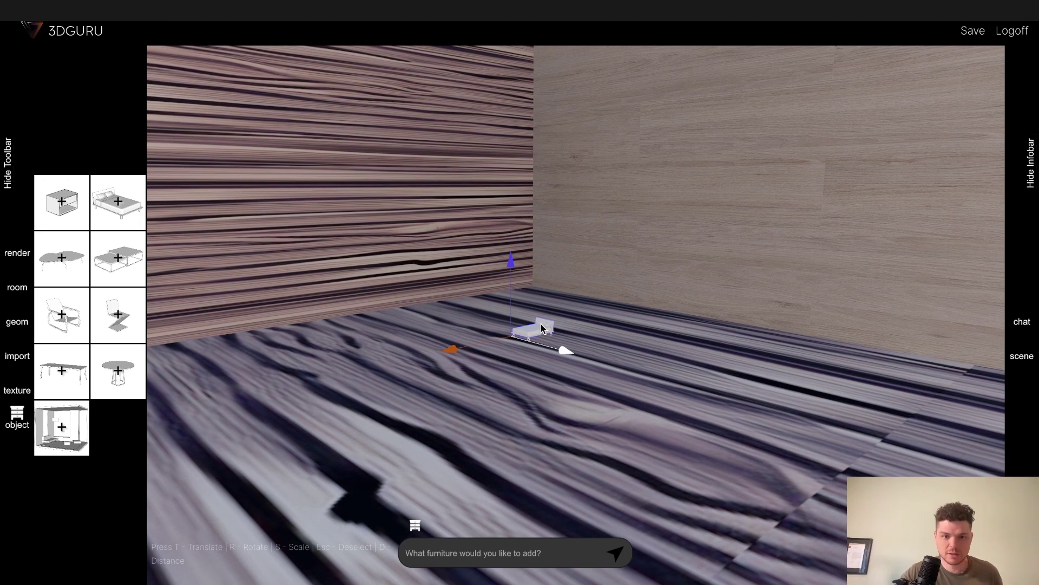
{"action": "key", "text": "s"}
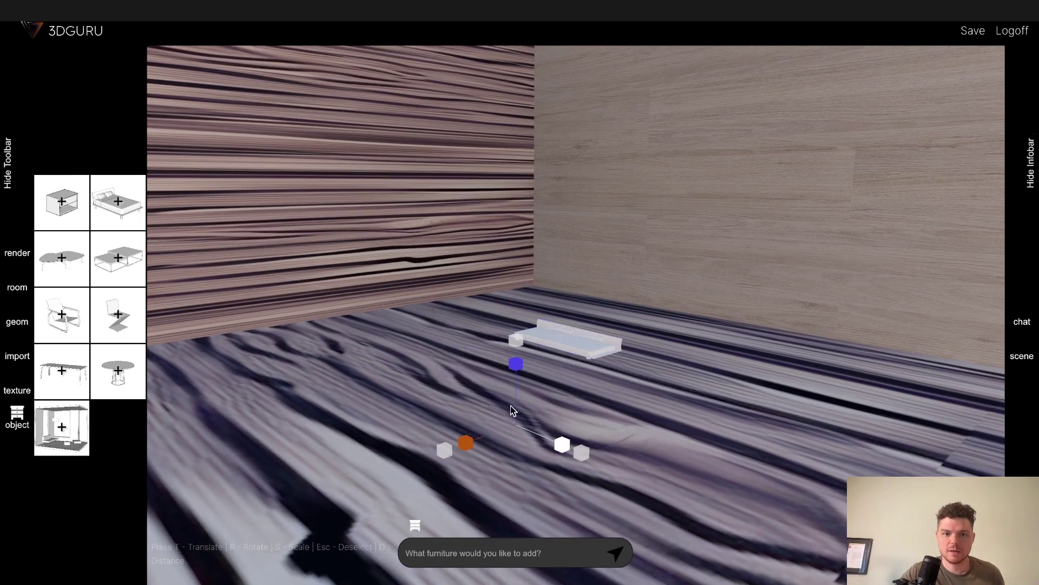
{"action": "left_click_drag", "start_coordinate": [467, 443], "coordinate": [420, 467]}
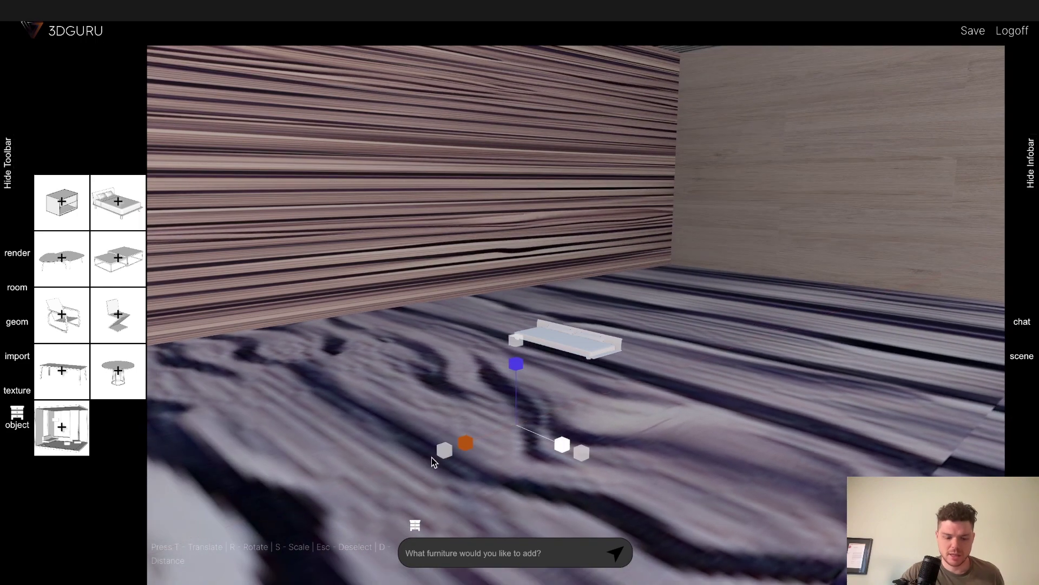
{"action": "scroll", "coordinate": [456, 346], "scroll_direction": "down", "scroll_amount": 1}
{"action": "scroll", "coordinate": [456, 346], "scroll_direction": "up", "scroll_amount": 2}
{"action": "scroll", "coordinate": [457, 347], "scroll_direction": "down", "scroll_amount": 5}
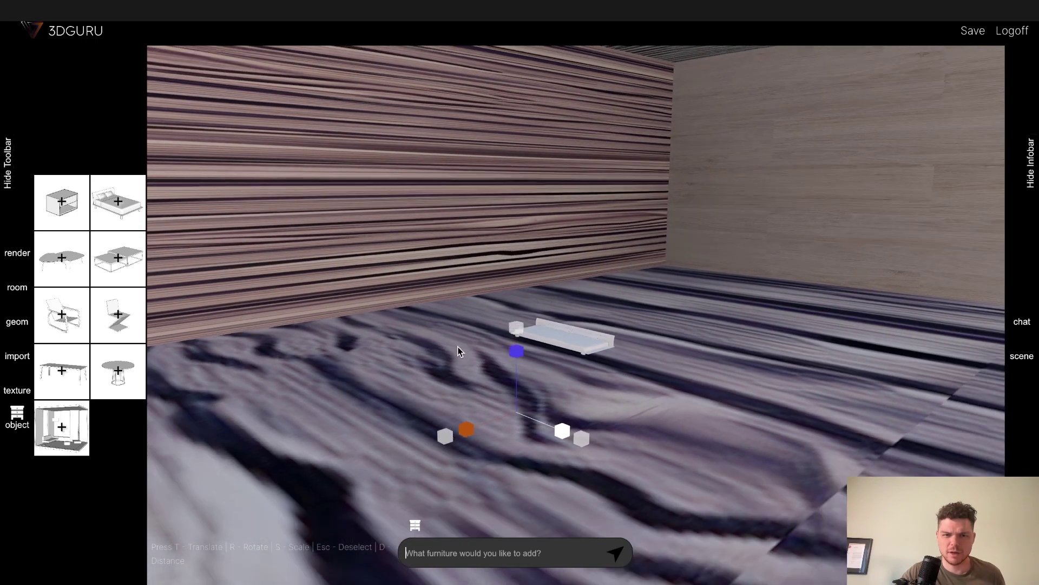
{"action": "left_click", "coordinate": [589, 332]}
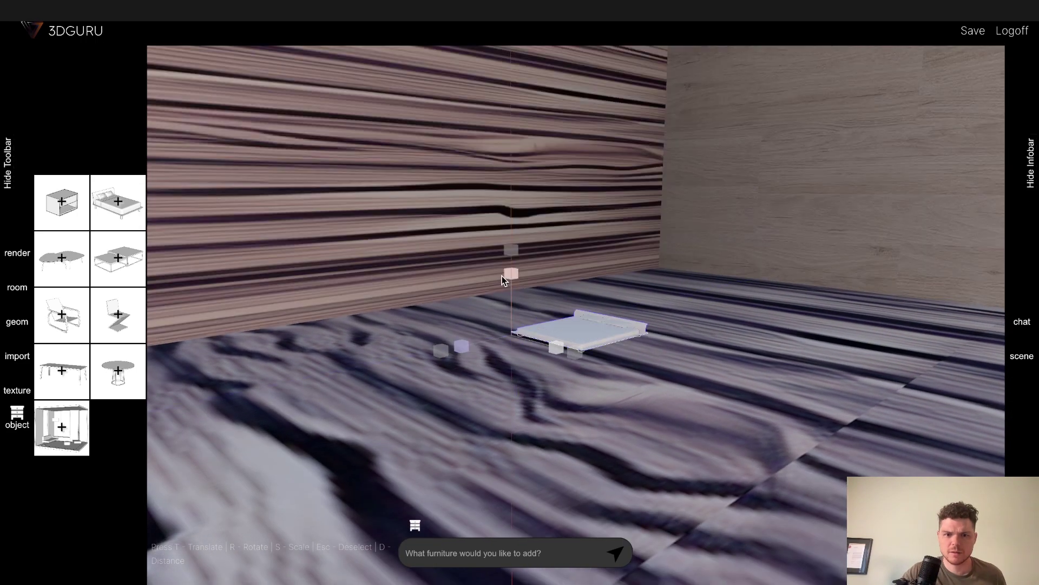
{"action": "left_click_drag", "start_coordinate": [502, 275], "coordinate": [489, 135]}
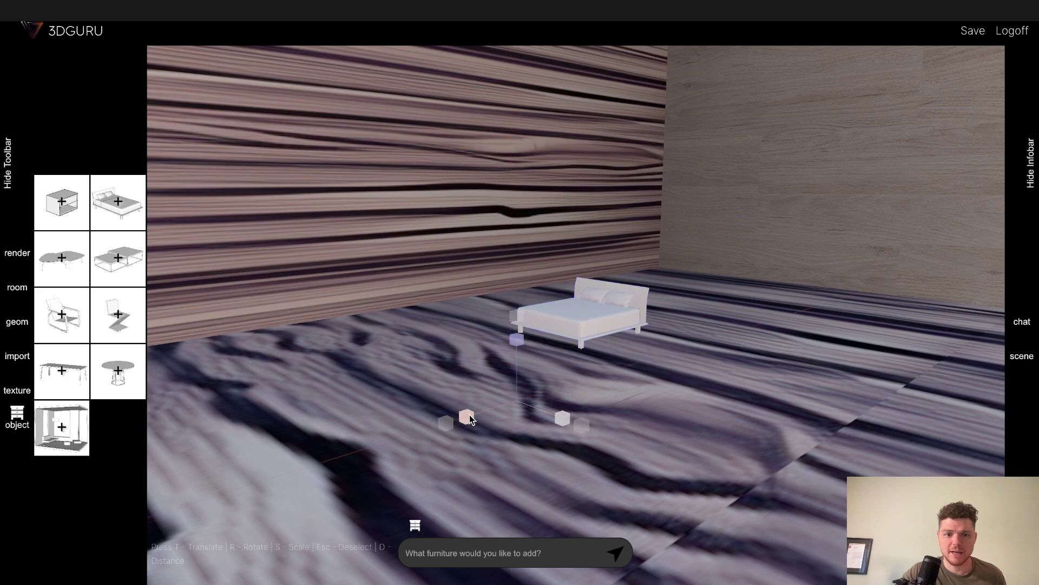
{"action": "left_click_drag", "start_coordinate": [468, 419], "coordinate": [441, 426]}
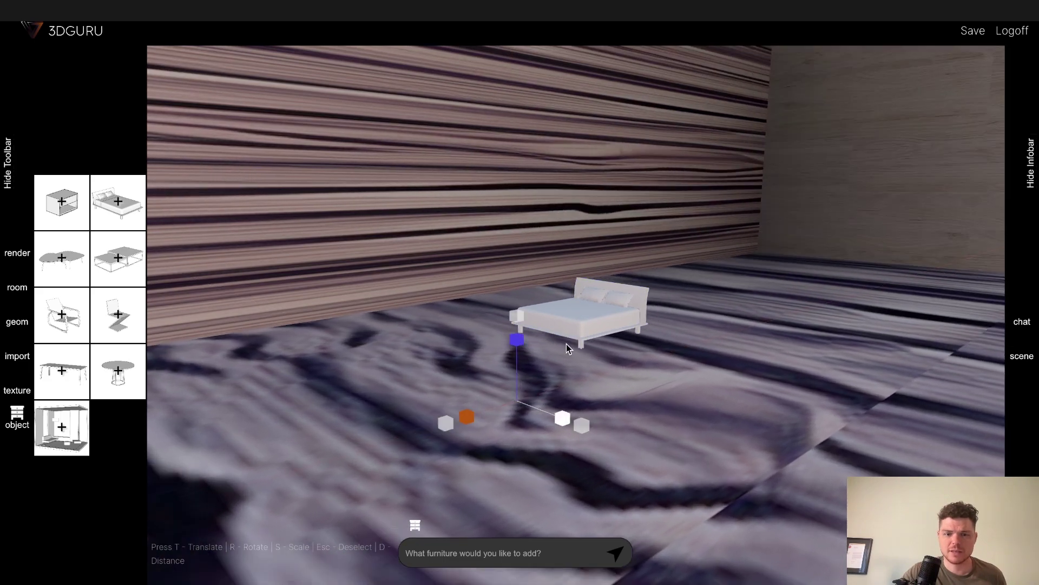
Move the bed across the floor along the striped wall, away from the back corner of the room.
{"action": "left_click", "coordinate": [581, 332]}
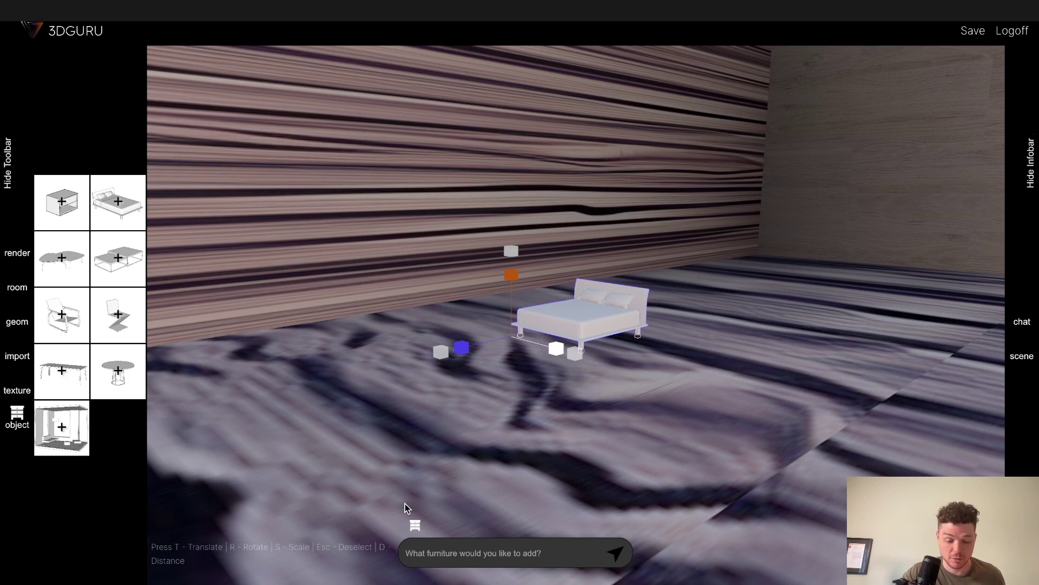
{"action": "key", "text": "t"}
{"action": "scroll", "coordinate": [425, 380], "scroll_direction": "up", "scroll_amount": 2}
{"action": "scroll", "coordinate": [424, 379], "scroll_direction": "down", "scroll_amount": 3}
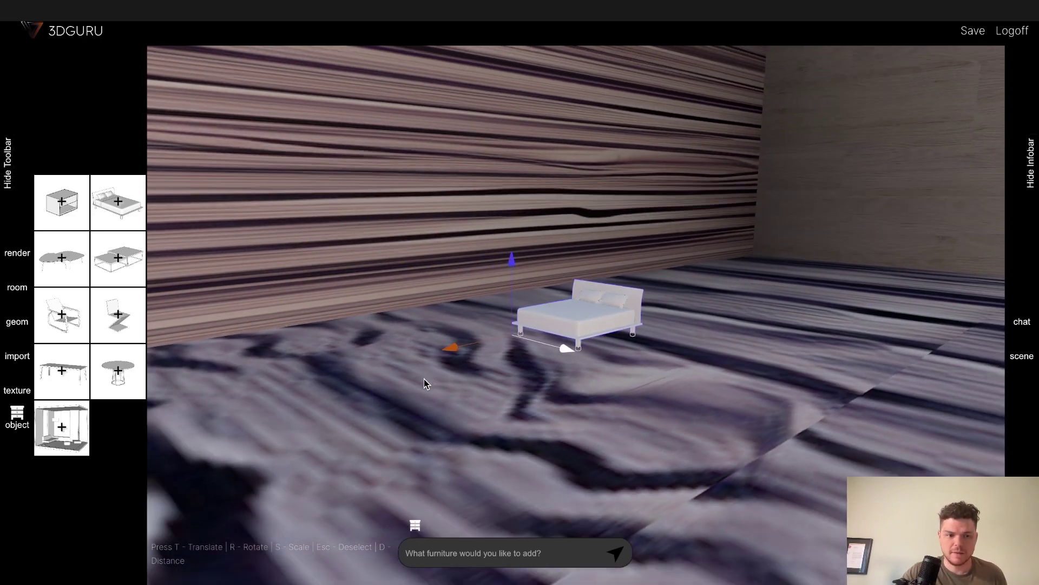
{"action": "scroll", "coordinate": [424, 379], "scroll_direction": "down", "scroll_amount": 4}
{"action": "left_click_drag", "start_coordinate": [468, 334], "coordinate": [352, 362]}
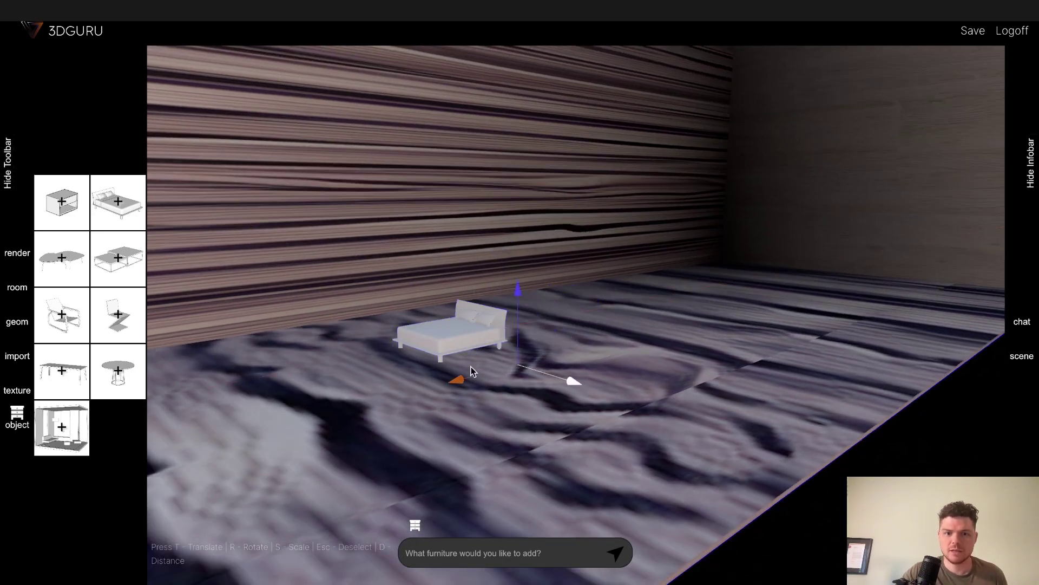
{"action": "left_click_drag", "start_coordinate": [541, 372], "coordinate": [529, 368]}
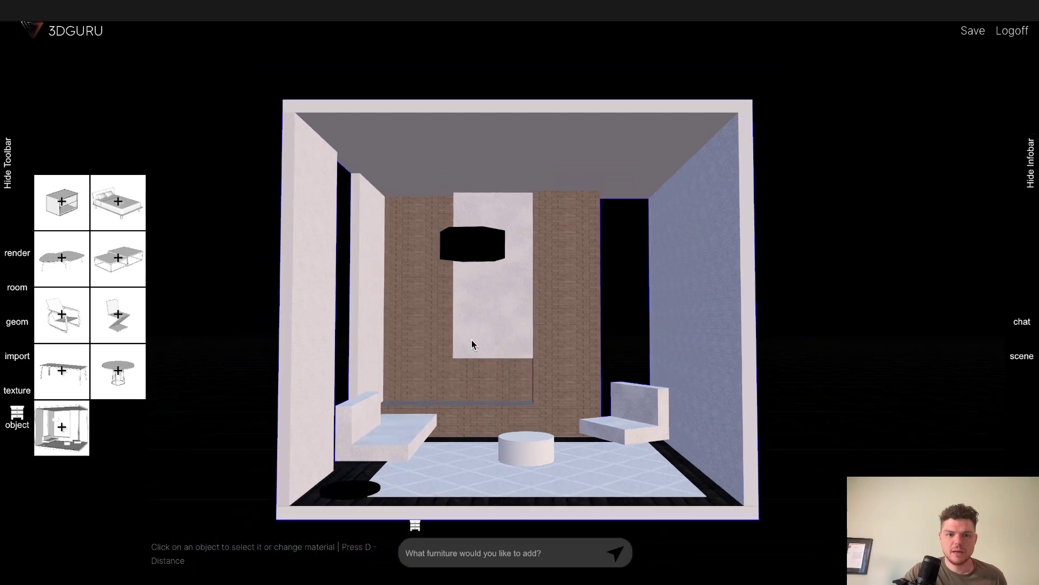
{"action": "left_click", "coordinate": [472, 341]}
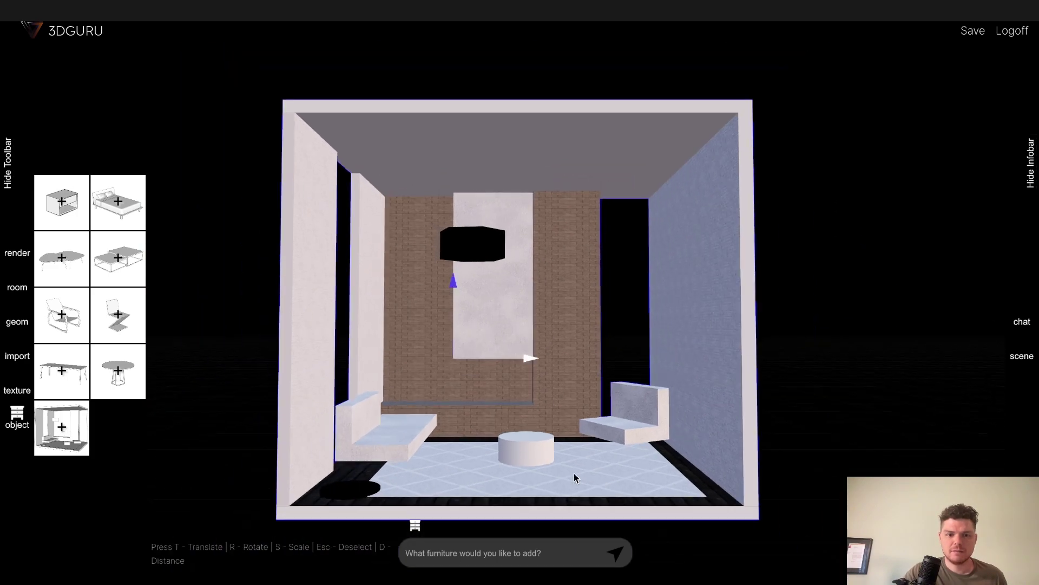
{"action": "key", "text": "s"}
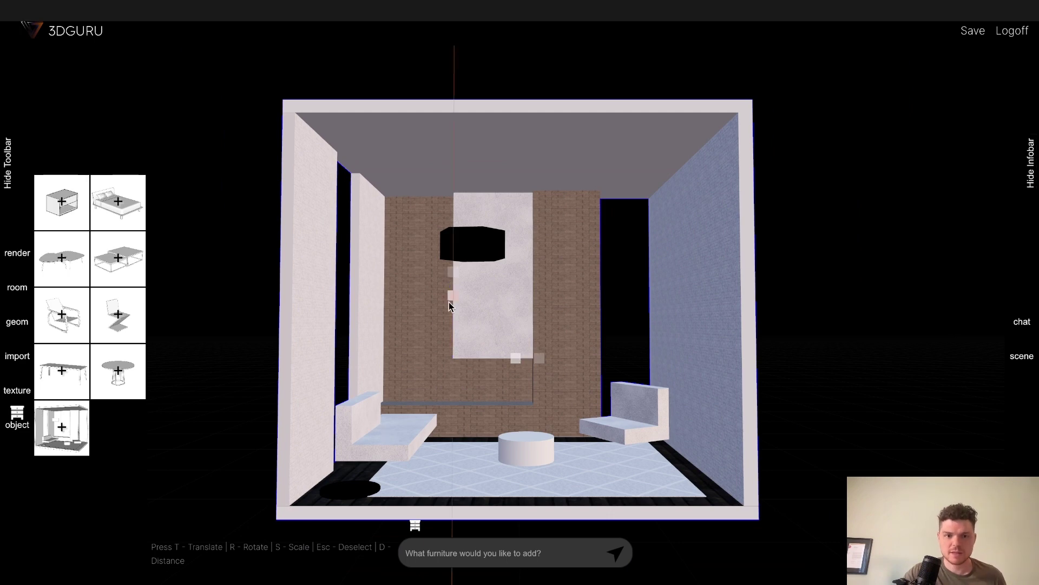
{"action": "left_click_drag", "start_coordinate": [534, 445], "coordinate": [533, 447]}
{"action": "scroll", "coordinate": [534, 339], "scroll_direction": "up", "scroll_amount": 2}
{"action": "scroll", "coordinate": [534, 343], "scroll_direction": "down", "scroll_amount": 4}
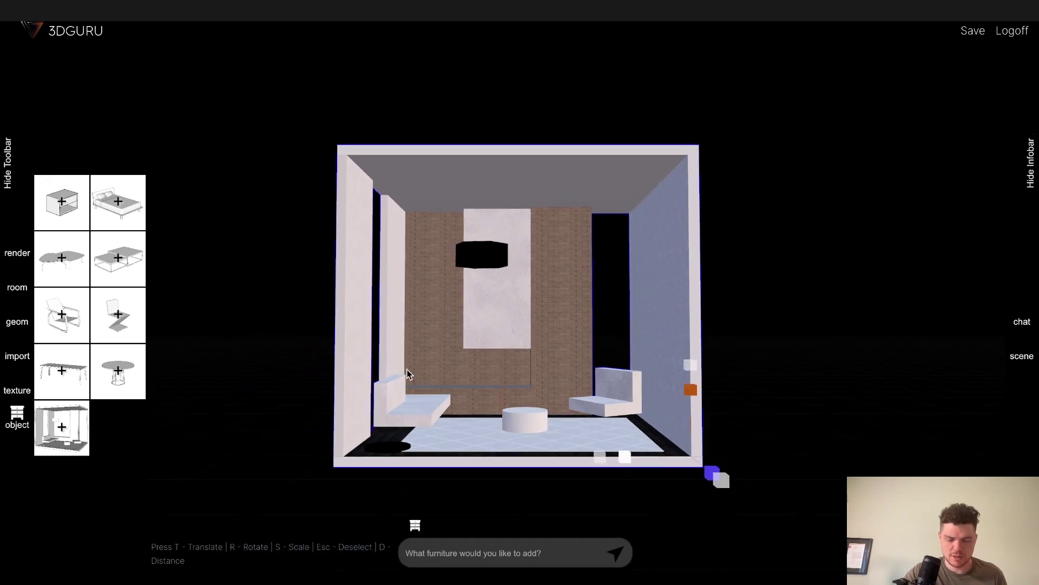
{"action": "key", "text": "t"}
{"action": "key", "text": "Escape"}
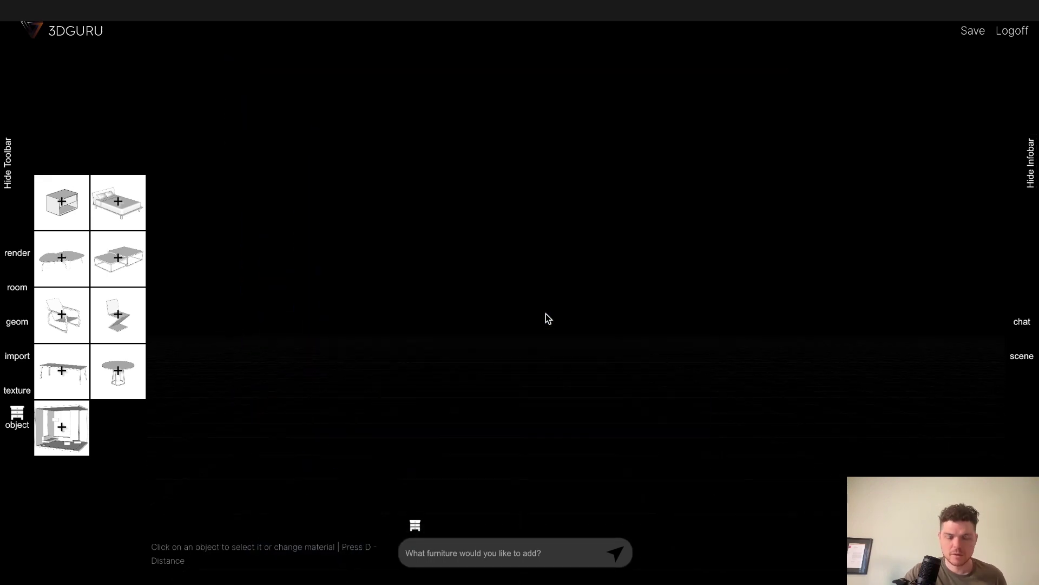
Examine the furnished living-room set from the front and the side, including its seating, back wall and ceiling.
{"action": "left_click_drag", "start_coordinate": [289, 105], "coordinate": [325, 113]}
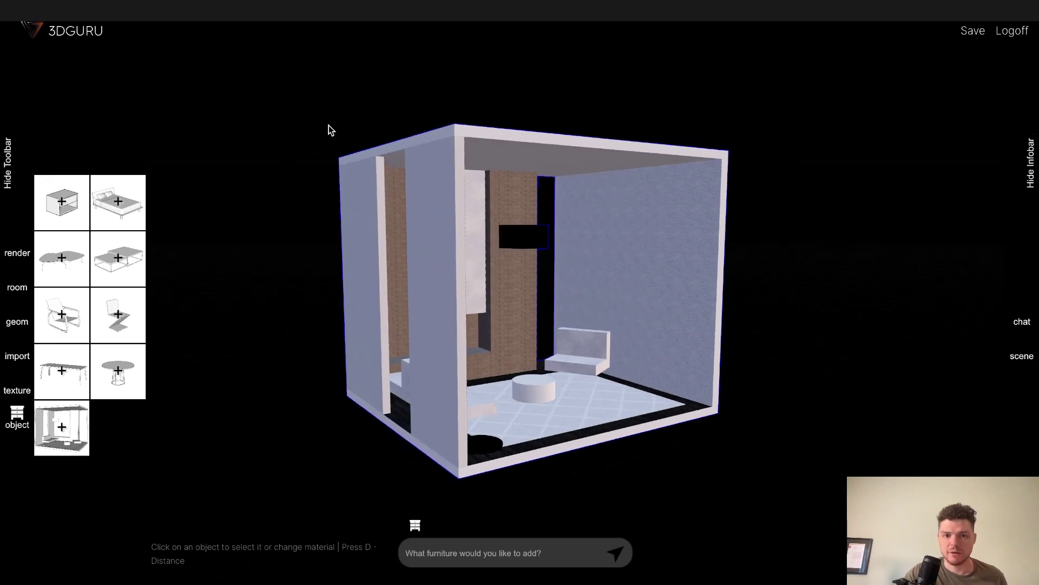
{"action": "left_click_drag", "start_coordinate": [239, 107], "coordinate": [265, 119]}
{"action": "left_click", "coordinate": [491, 306]}
{"action": "left_click", "coordinate": [687, 329]}
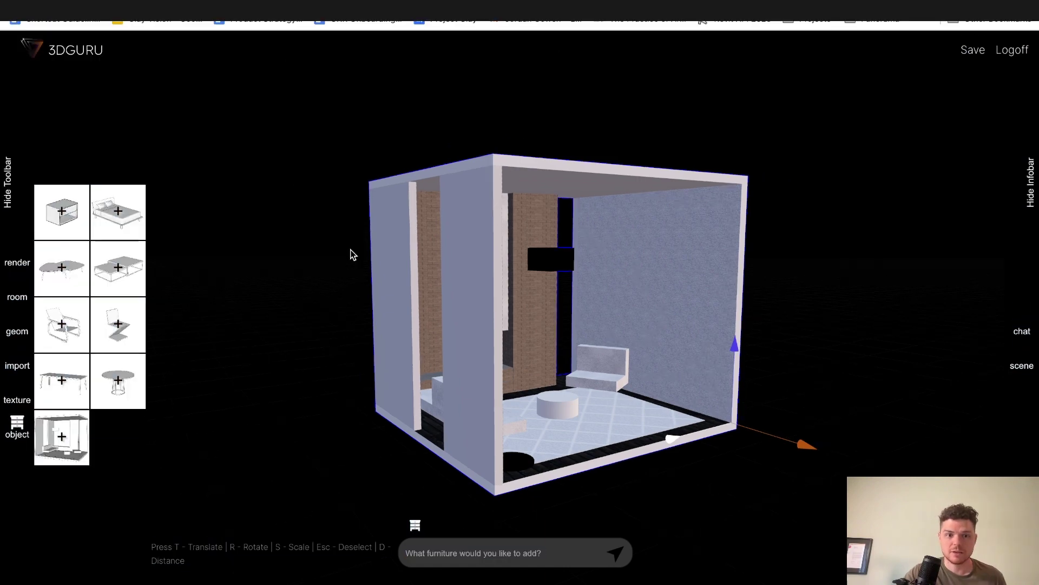
{"action": "scroll", "coordinate": [658, 376], "scroll_direction": "up", "scroll_amount": 5}
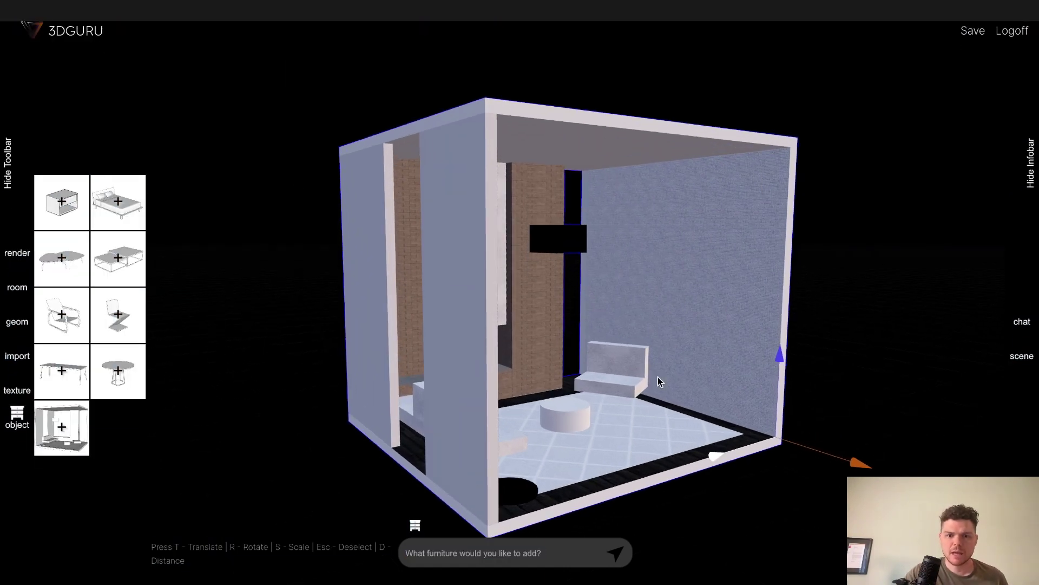
{"action": "left_click_drag", "start_coordinate": [591, 366], "coordinate": [506, 330]}
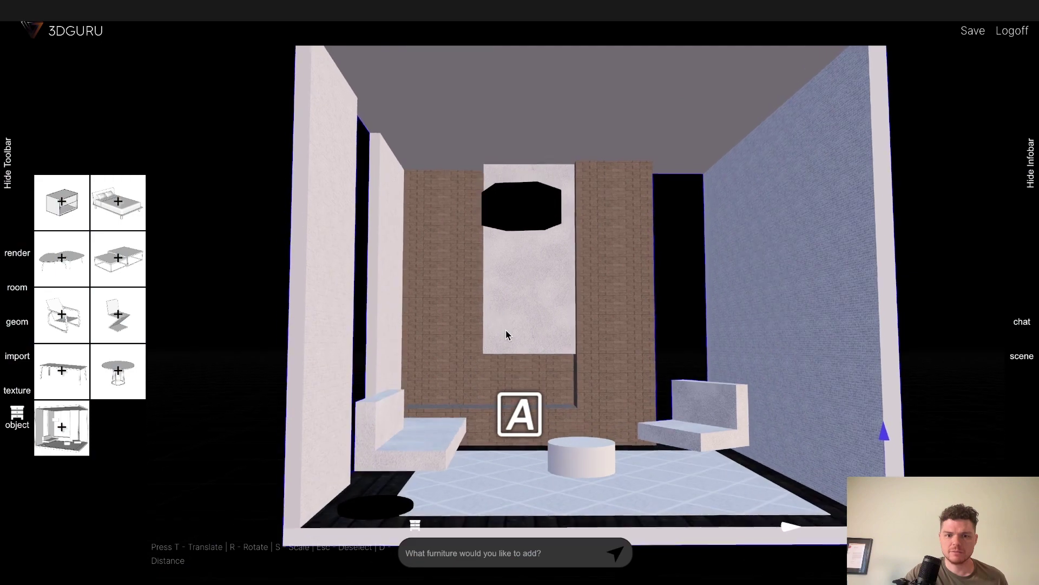
{"action": "scroll", "coordinate": [372, 314], "scroll_direction": "down", "scroll_amount": 5}
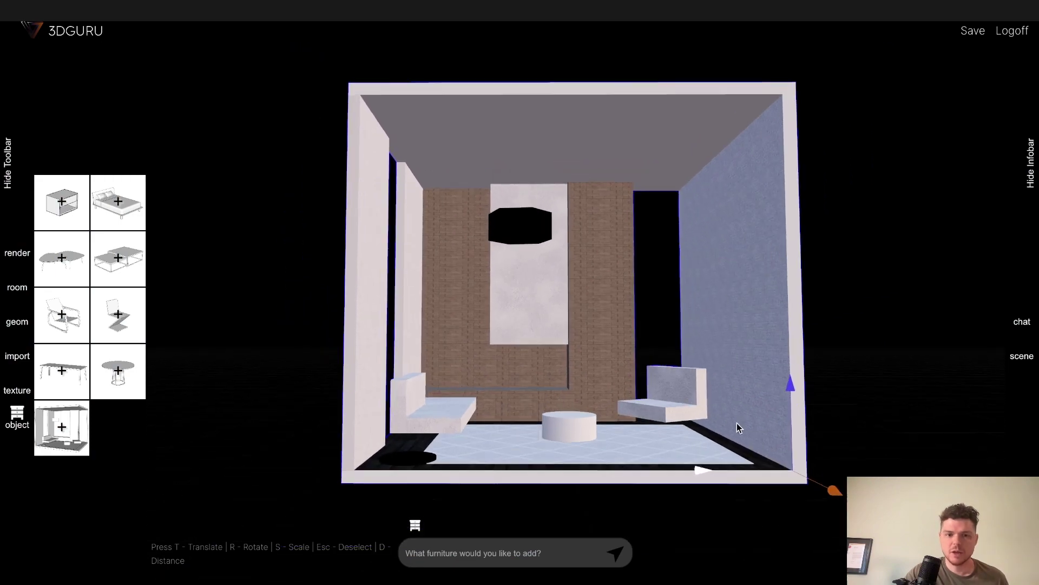
{"action": "scroll", "coordinate": [704, 395], "scroll_direction": "up", "scroll_amount": 5}
{"action": "mouse_move", "coordinate": [661, 360]}
{"action": "left_mouse_down"}
{"action": "mouse_move", "coordinate": [618, 337]}
{"action": "mouse_move", "coordinate": [528, 362]}
{"action": "mouse_move", "coordinate": [635, 374]}
{"action": "mouse_move", "coordinate": [647, 366]}
{"action": "left_mouse_up"}
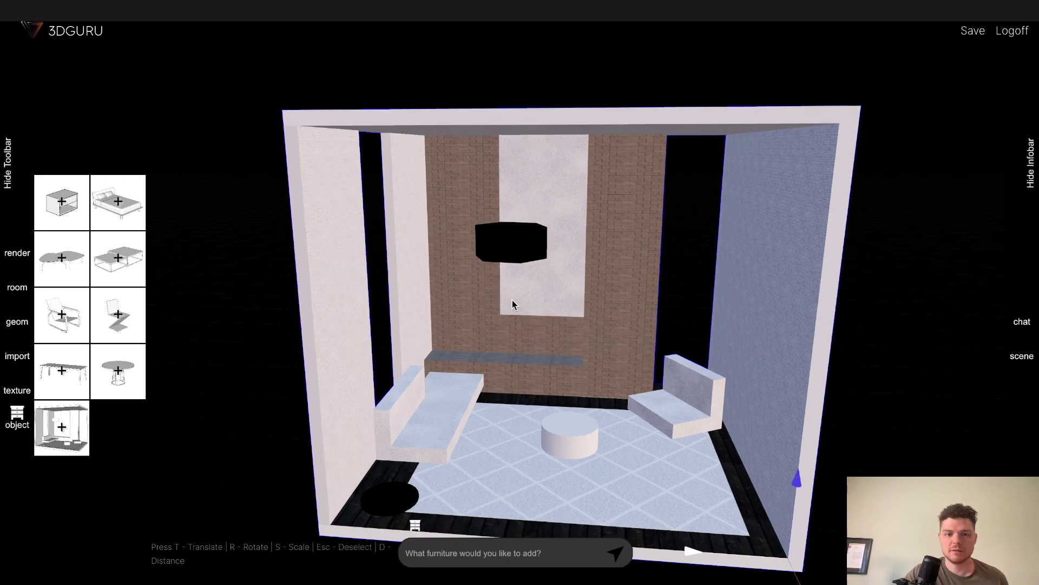
{"action": "left_click_drag", "start_coordinate": [594, 363], "coordinate": [589, 283]}
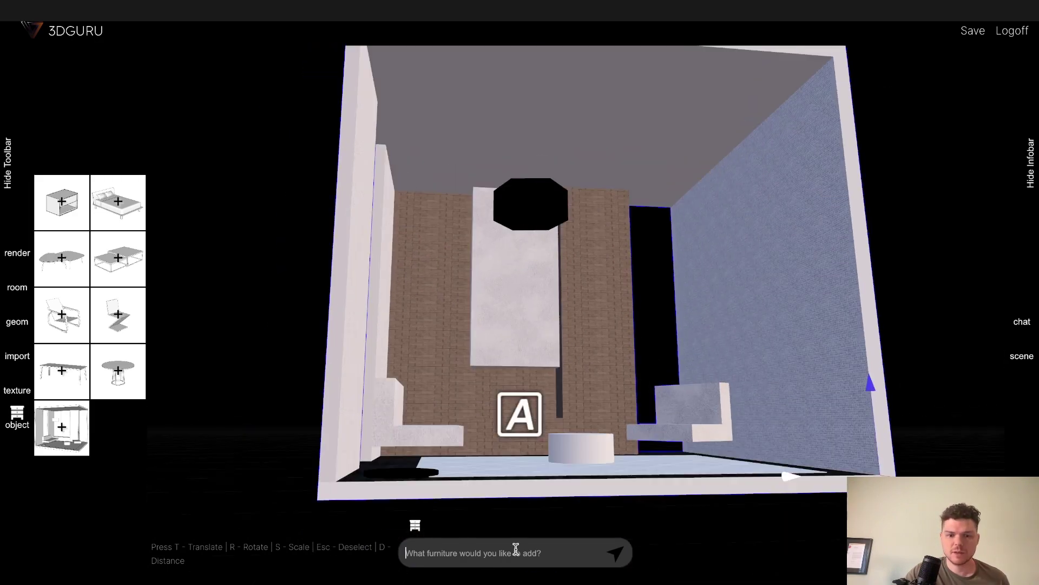
Add a table to the scene with the furniture prompt "TABLE".
{"action": "left_click", "coordinate": [521, 548]}
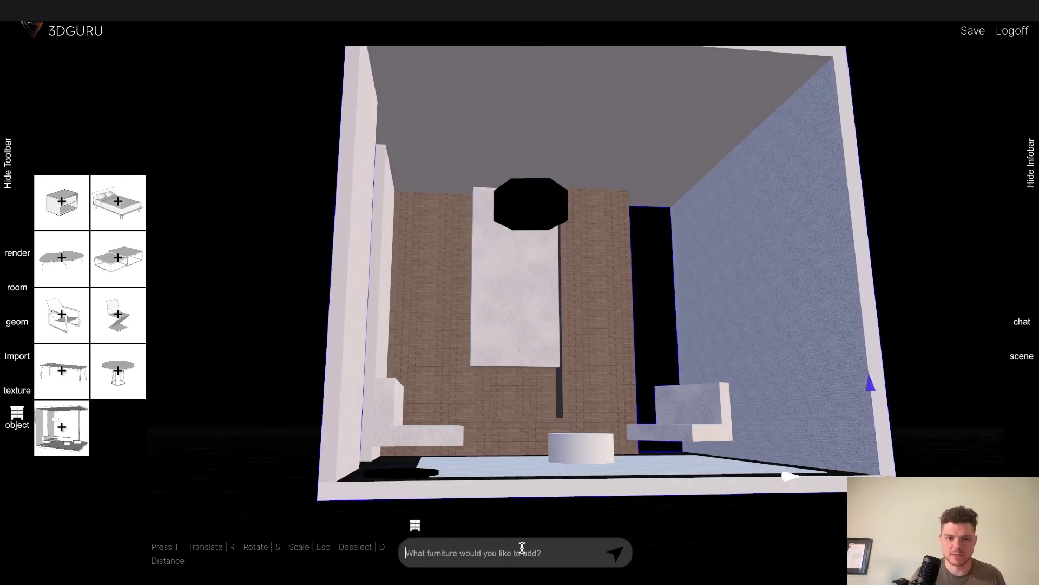
{"action": "type", "text": "TABV"}
{"action": "key", "text": "BackSpace"}
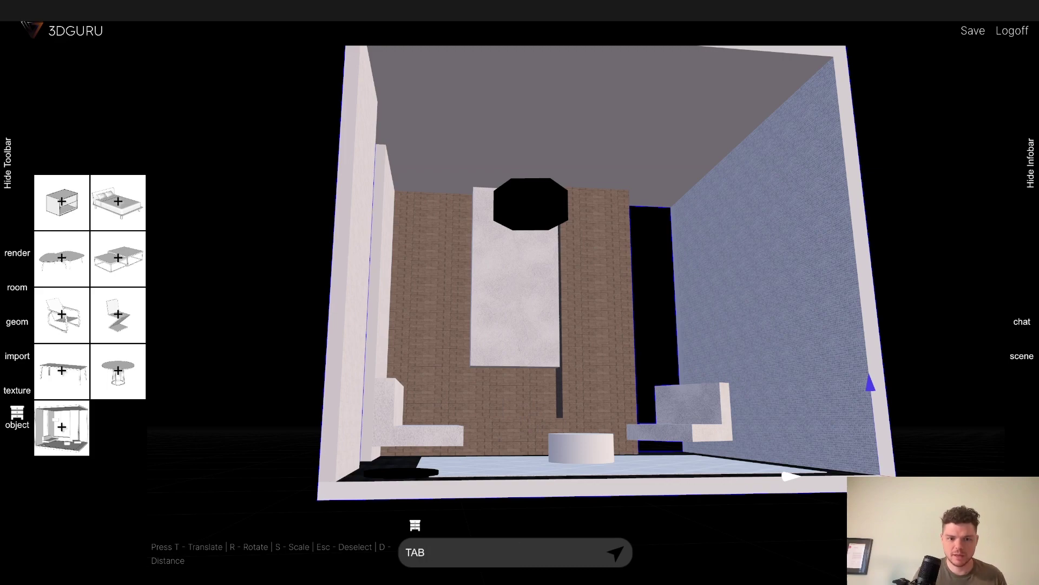
{"action": "type", "text": "LE"}
{"action": "key", "text": "Return"}
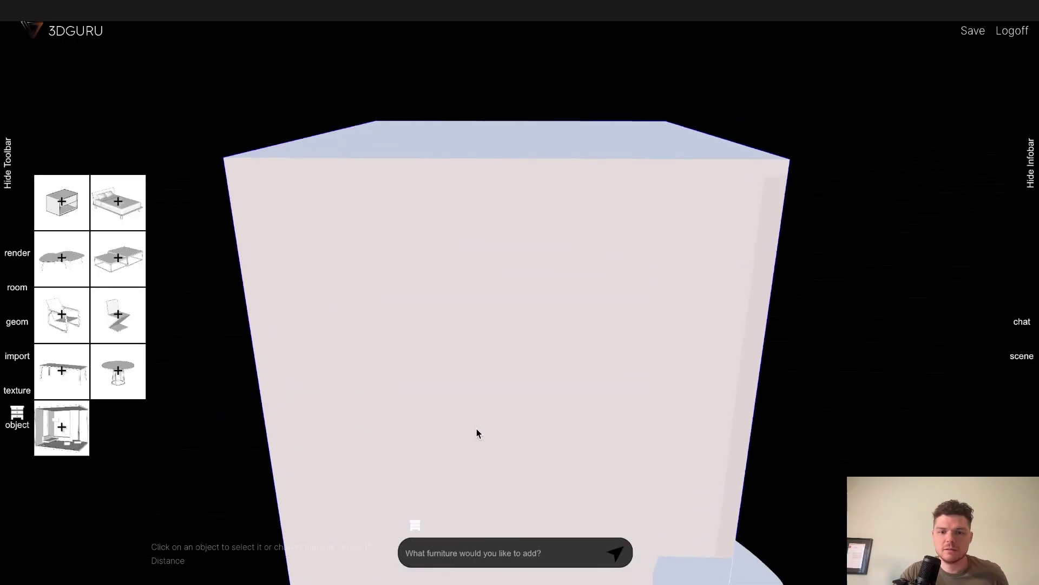
Select the added table and move it outside the living-room set, beyond the blue wall.
{"action": "left_click_drag", "start_coordinate": [477, 428], "coordinate": [550, 418]}
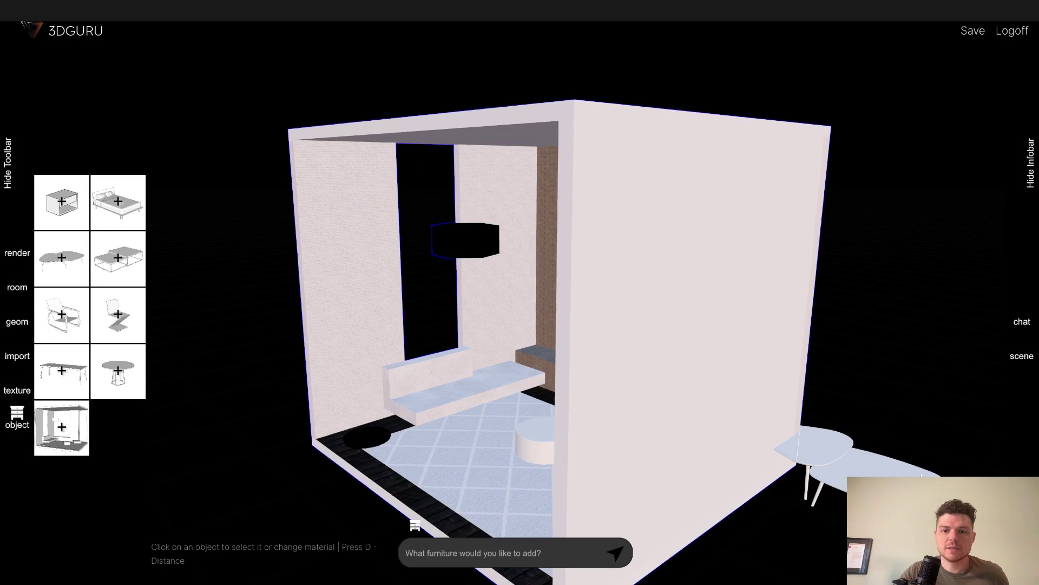
{"action": "left_click", "coordinate": [818, 448]}
{"action": "left_click_drag", "start_coordinate": [764, 539], "coordinate": [941, 489]}
{"action": "left_click", "coordinate": [843, 425]}
{"action": "scroll", "coordinate": [629, 364], "scroll_direction": "down", "scroll_amount": 5}
{"action": "left_click_drag", "start_coordinate": [629, 365], "coordinate": [738, 382]}
{"action": "scroll", "coordinate": [519, 314], "scroll_direction": "down", "scroll_amount": 5}
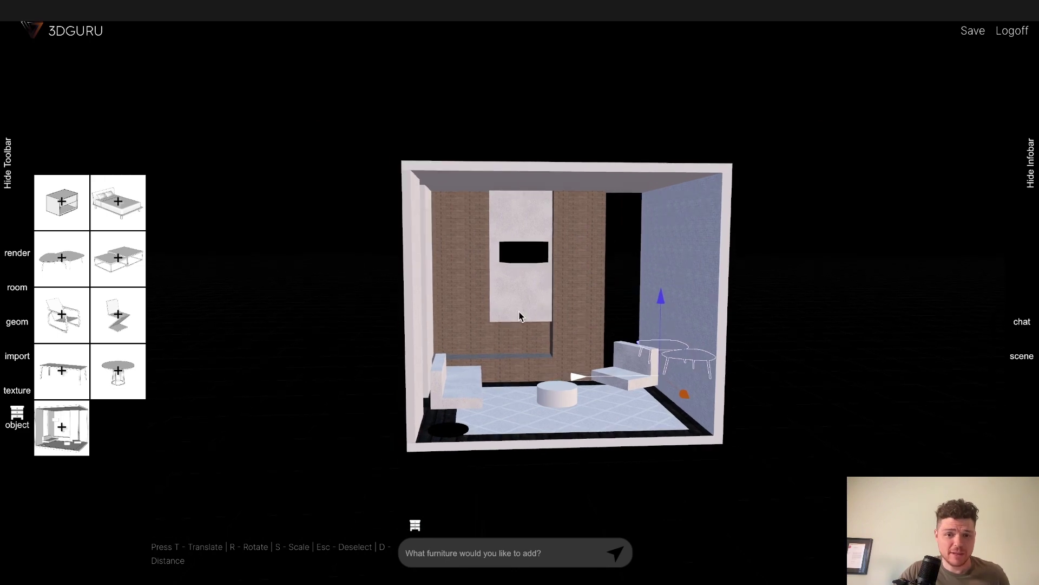
{"action": "scroll", "coordinate": [535, 343], "scroll_direction": "up", "scroll_amount": 1}
{"action": "scroll", "coordinate": [535, 344], "scroll_direction": "up", "scroll_amount": 5}
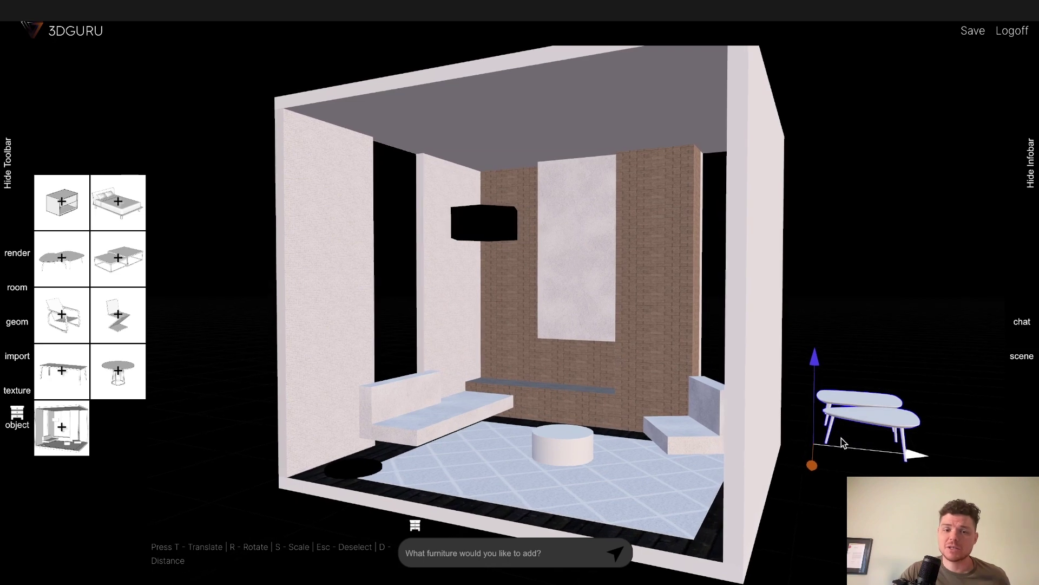
{"action": "left_click", "coordinate": [438, 548]}
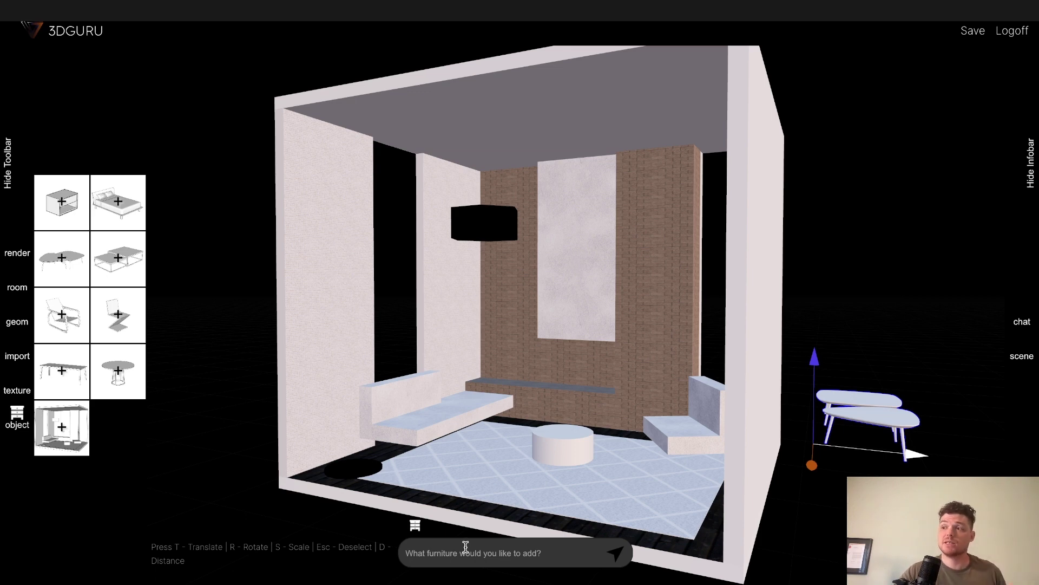
Capture the front view of the living-room set as the render input and generate a whole-image render from it.
{"action": "left_click", "coordinate": [17, 241]}
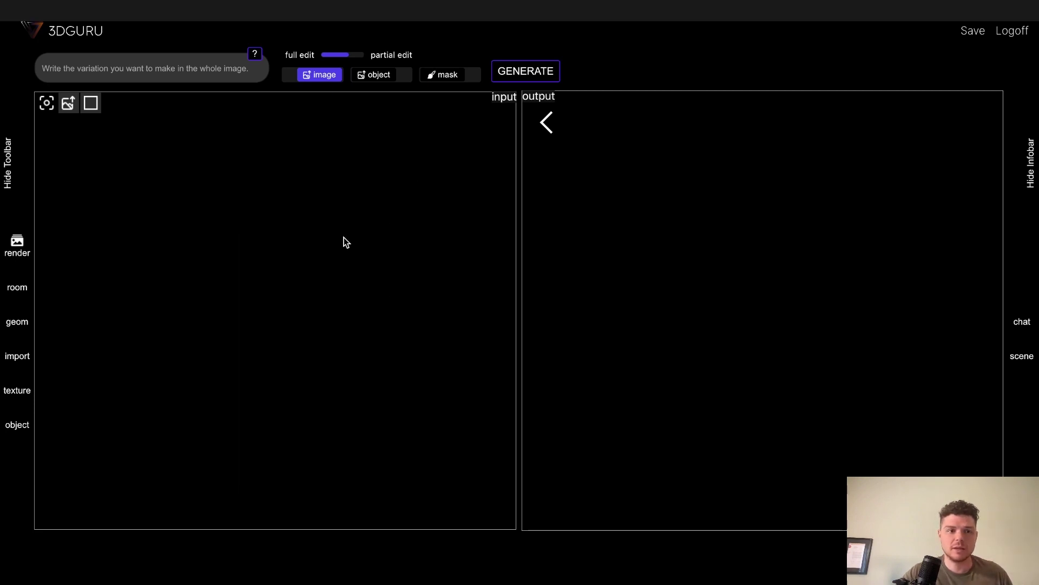
{"action": "left_click", "coordinate": [46, 103]}
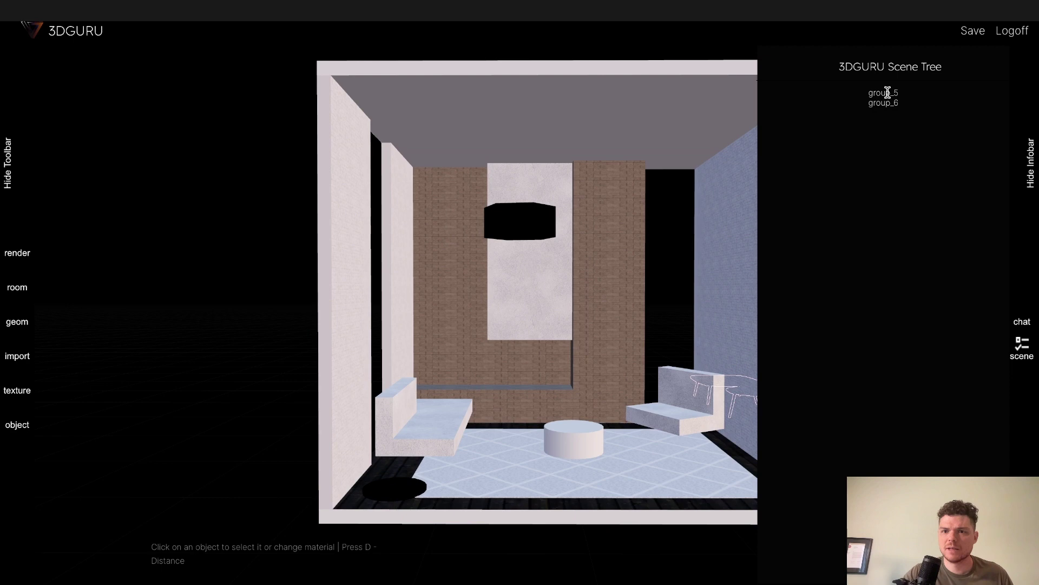
{"action": "left_click", "coordinate": [20, 250]}
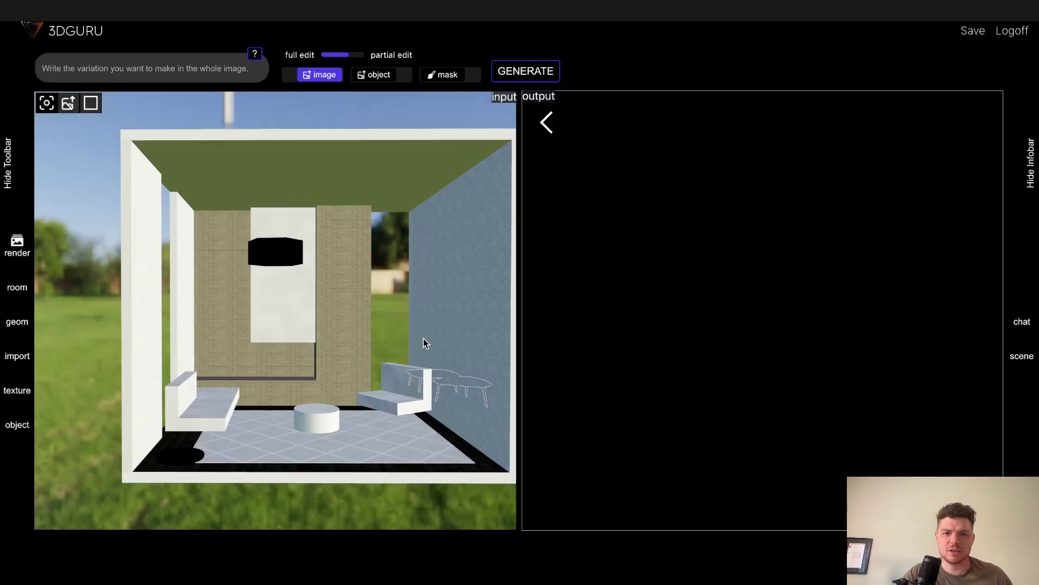
{"action": "left_click", "coordinate": [152, 75]}
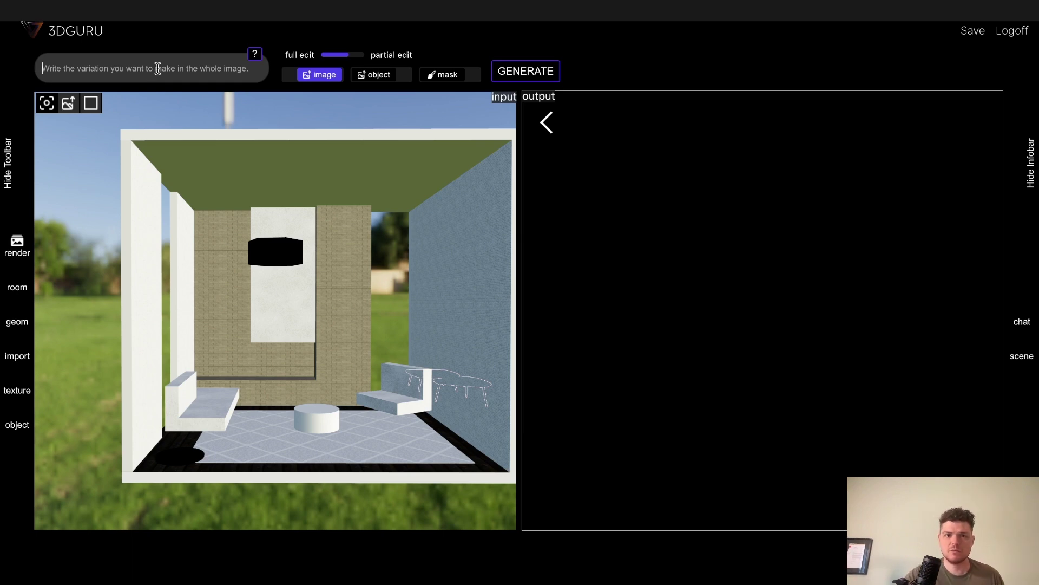
{"action": "left_click", "coordinate": [555, 73]}
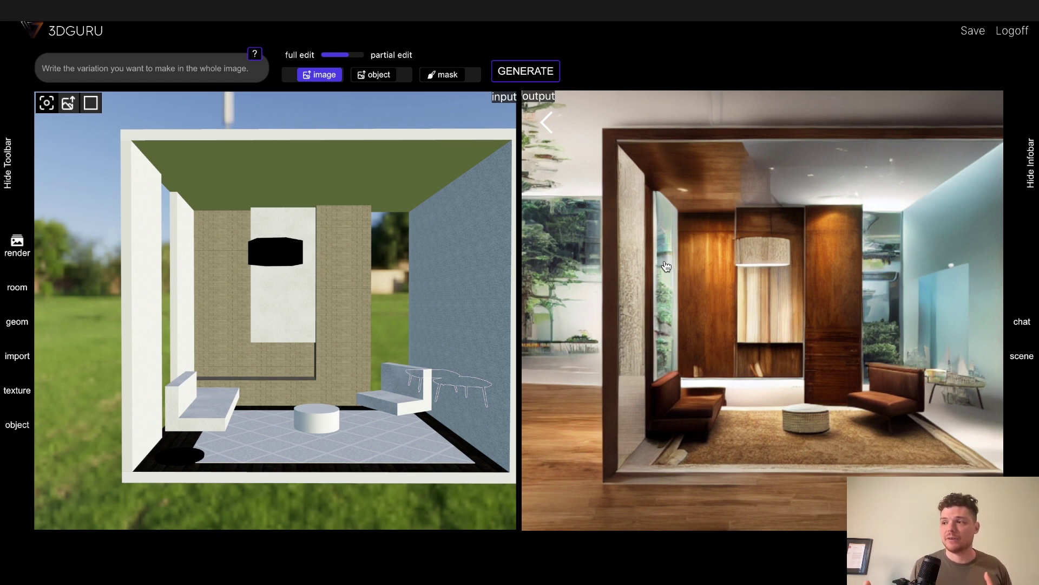
Generate a whole-image variation of the living-room set with the prompt "MAKE THIS IN THE STYLE OF RETRO 90'S COLLAGE".
{"action": "left_click", "coordinate": [106, 72]}
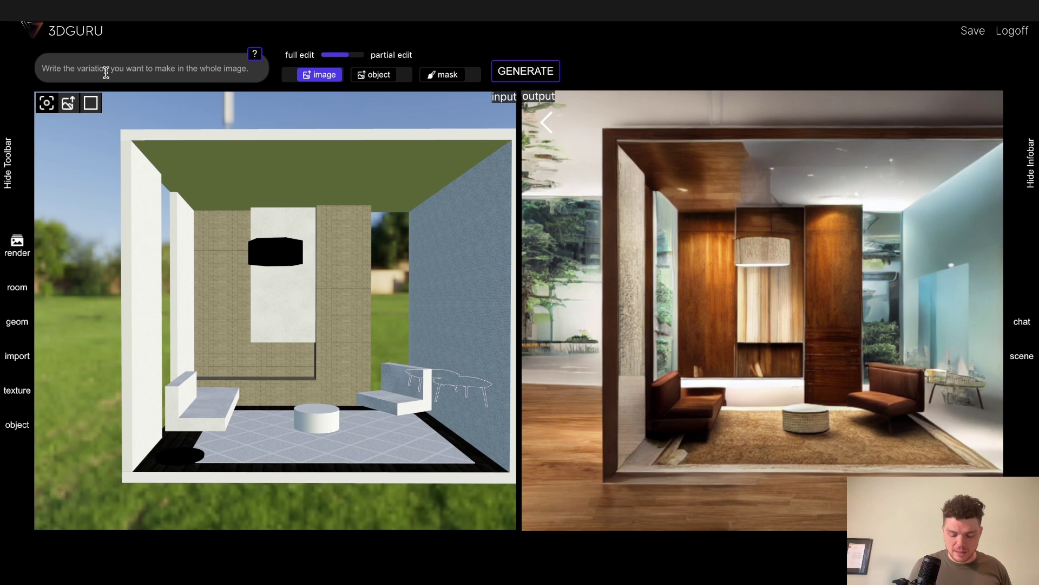
{"action": "type", "text": "MAKE THIS IN THE ST"}
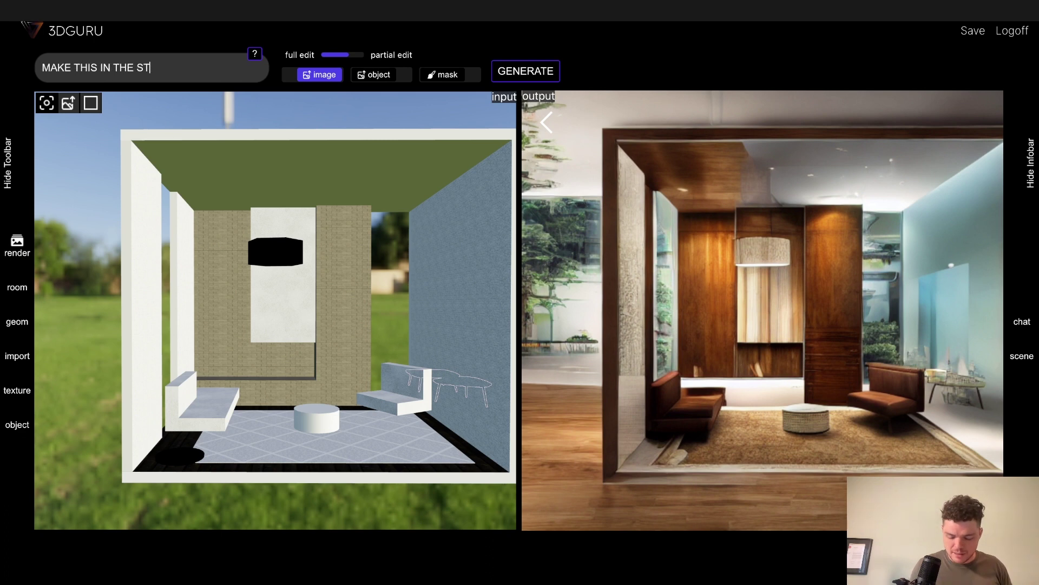
{"action": "type", "text": "YLE OF RETRO"}
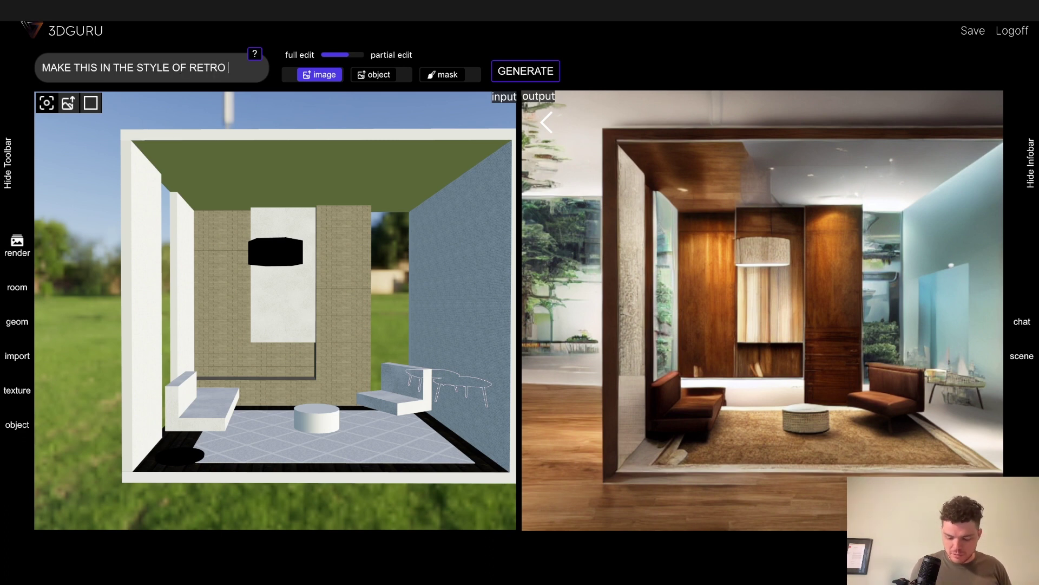
{"action": "type", "text": " 90'S COL"}
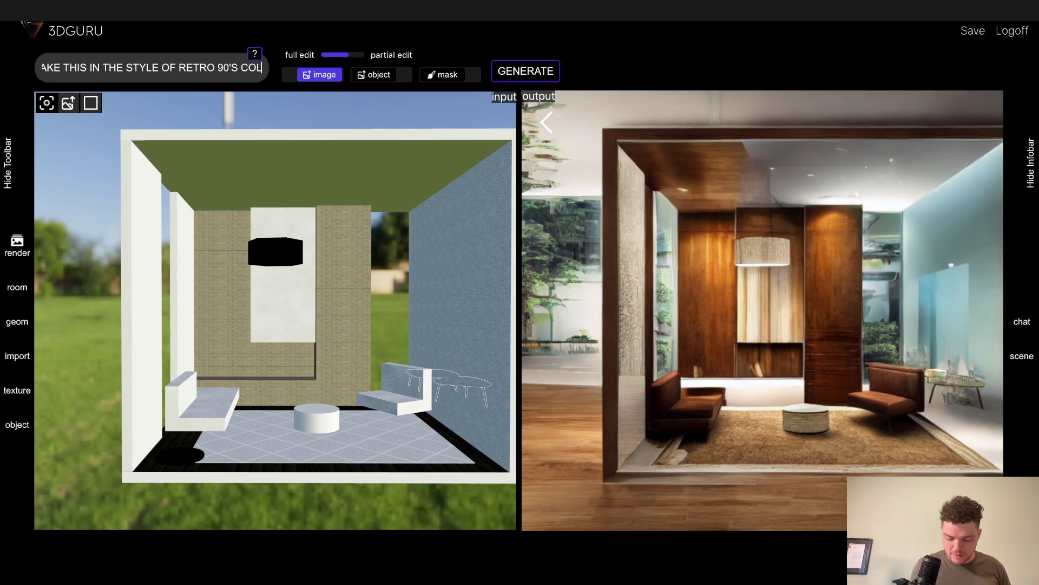
{"action": "type", "text": "LAGE"}
{"action": "key", "text": "Return"}
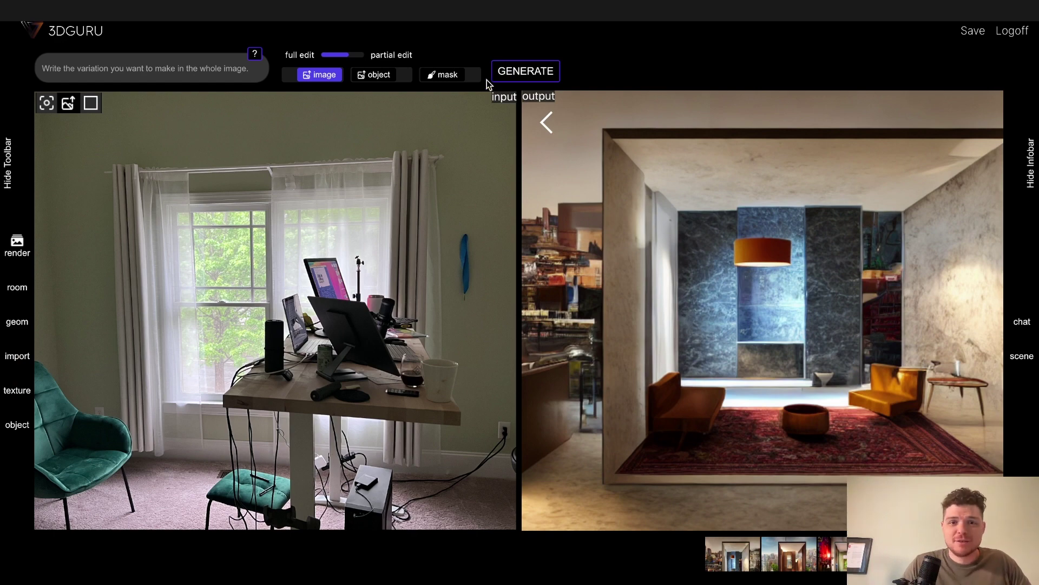
Generate a whole-image render from the photo of the desk by the window.
{"action": "left_click", "coordinate": [517, 74]}
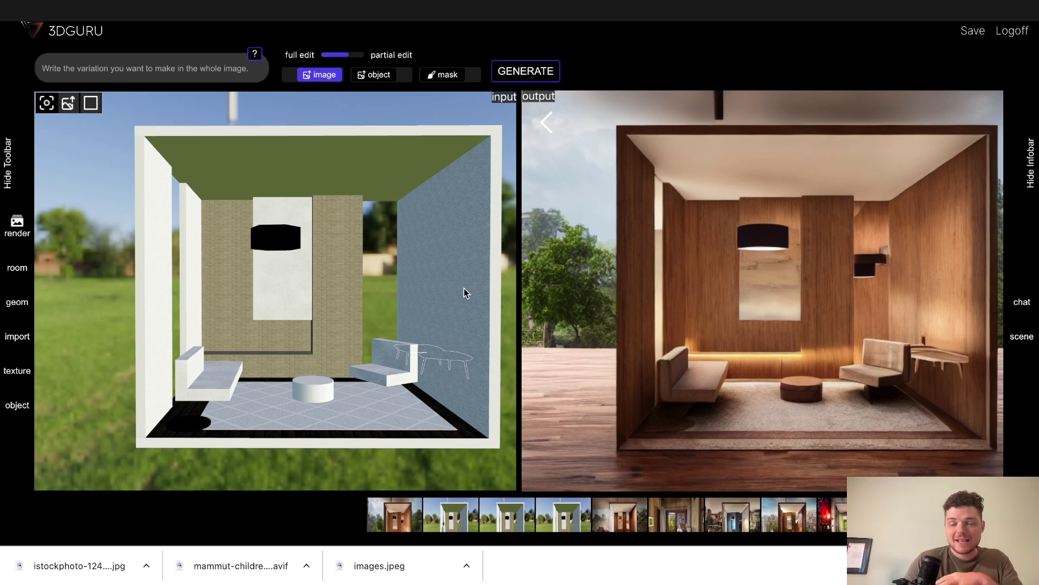
Insert the standing man from the reference image into the living-room set, masking the area at the white back-wall panel, and generate the result.
{"action": "left_click", "coordinate": [360, 77]}
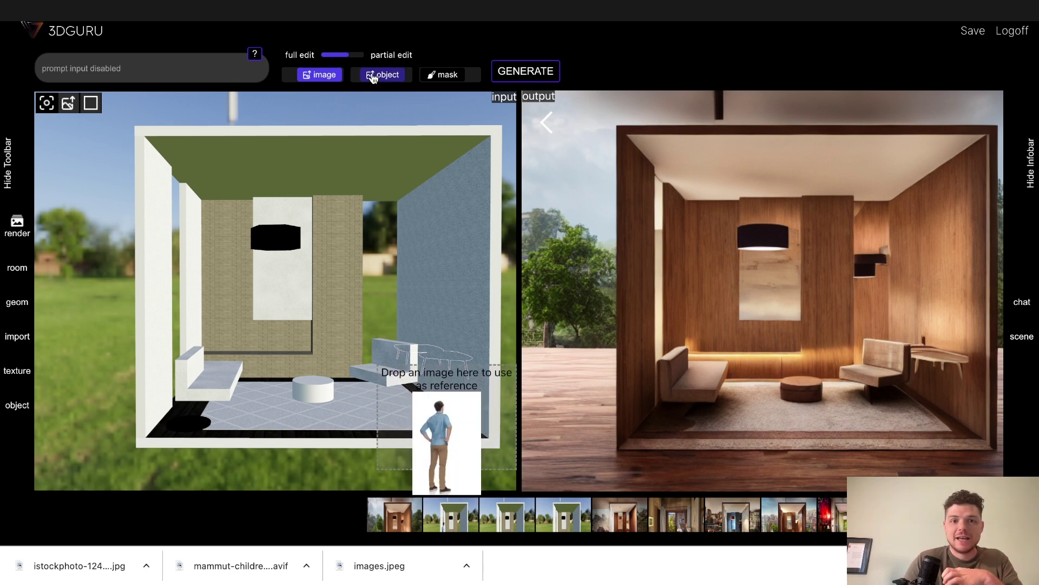
{"action": "left_click_drag", "start_coordinate": [79, 566], "coordinate": [450, 432]}
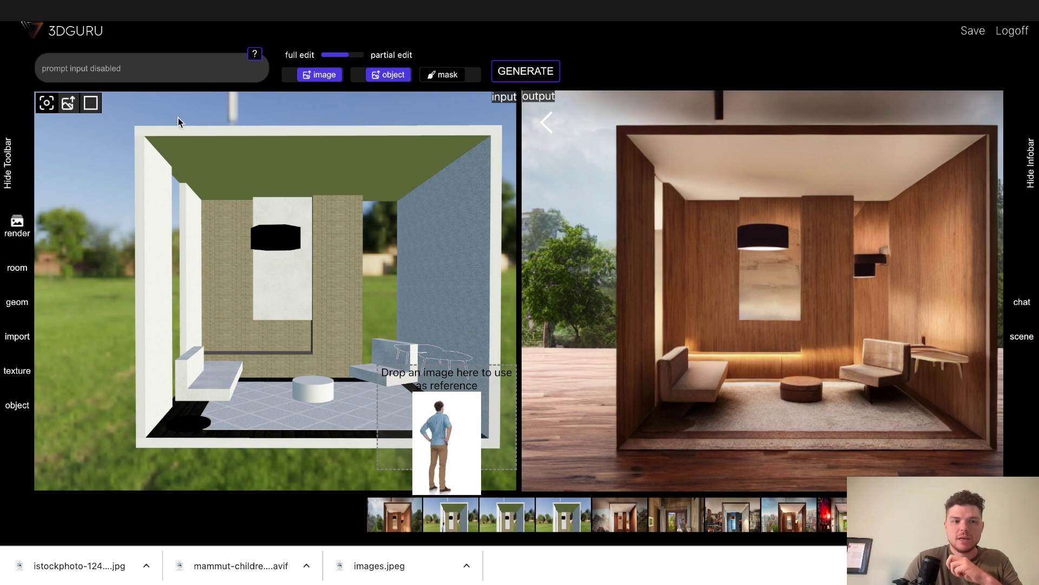
{"action": "left_click", "coordinate": [465, 76]}
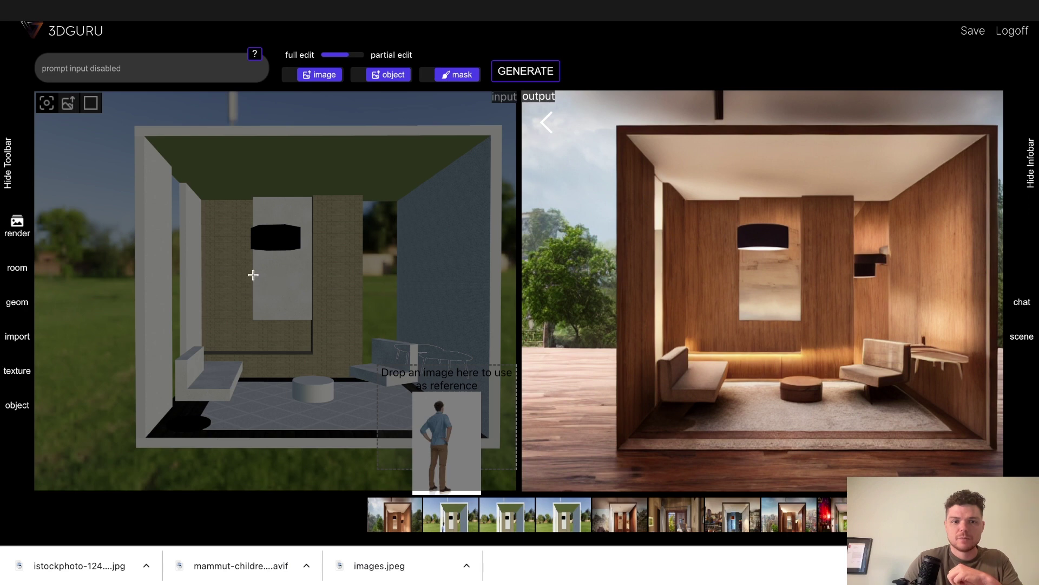
{"action": "left_click_drag", "start_coordinate": [253, 273], "coordinate": [291, 274]}
{"action": "left_click", "coordinate": [523, 72]}
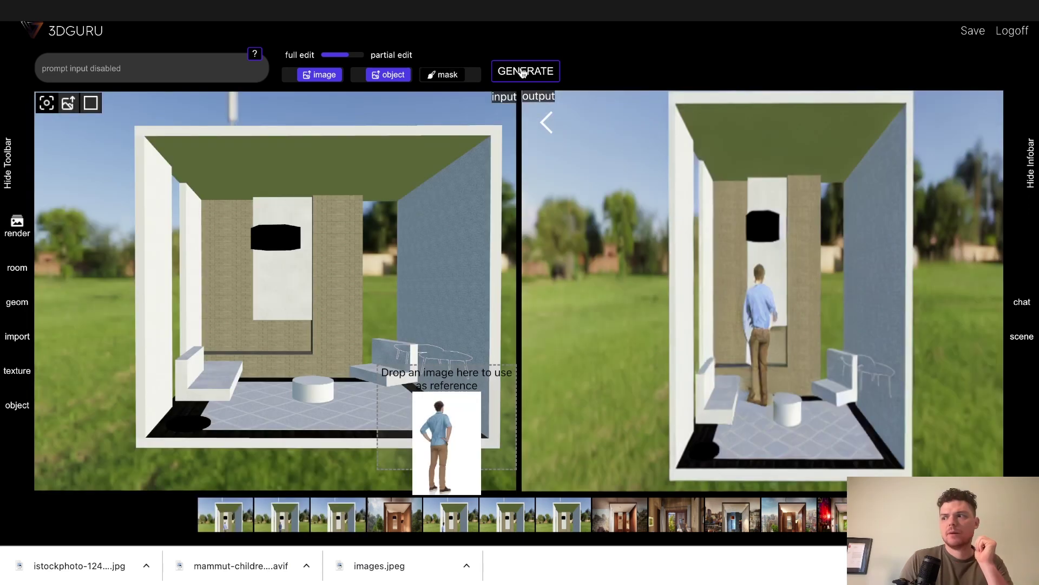